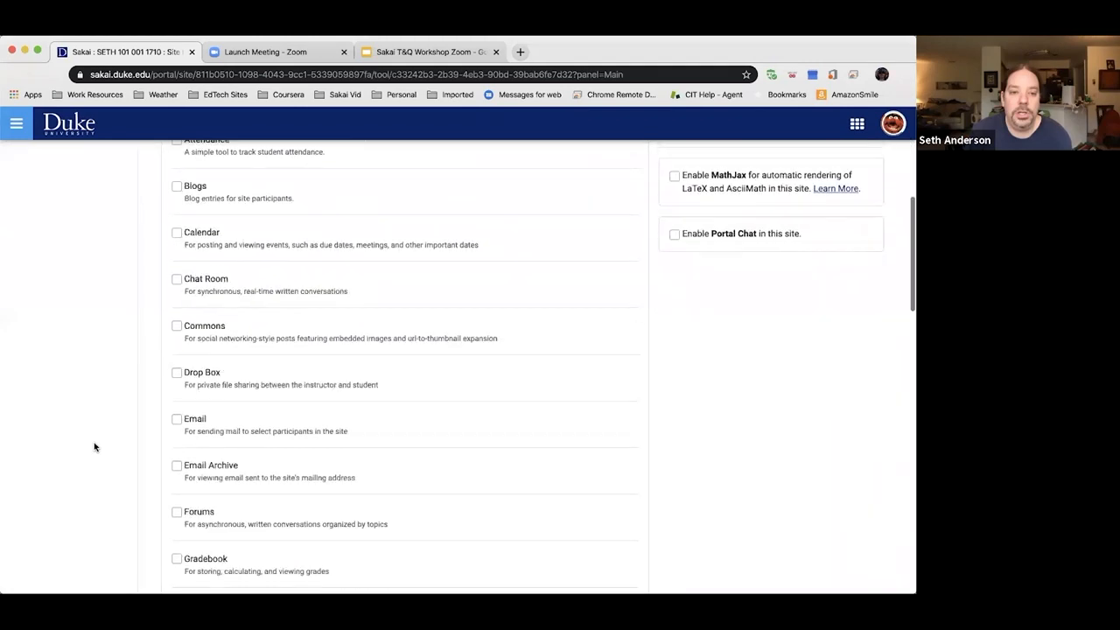
Add the Tests & Quizzes tool to the site and finish the tool changes
scroll(92, 447, "down", 5)
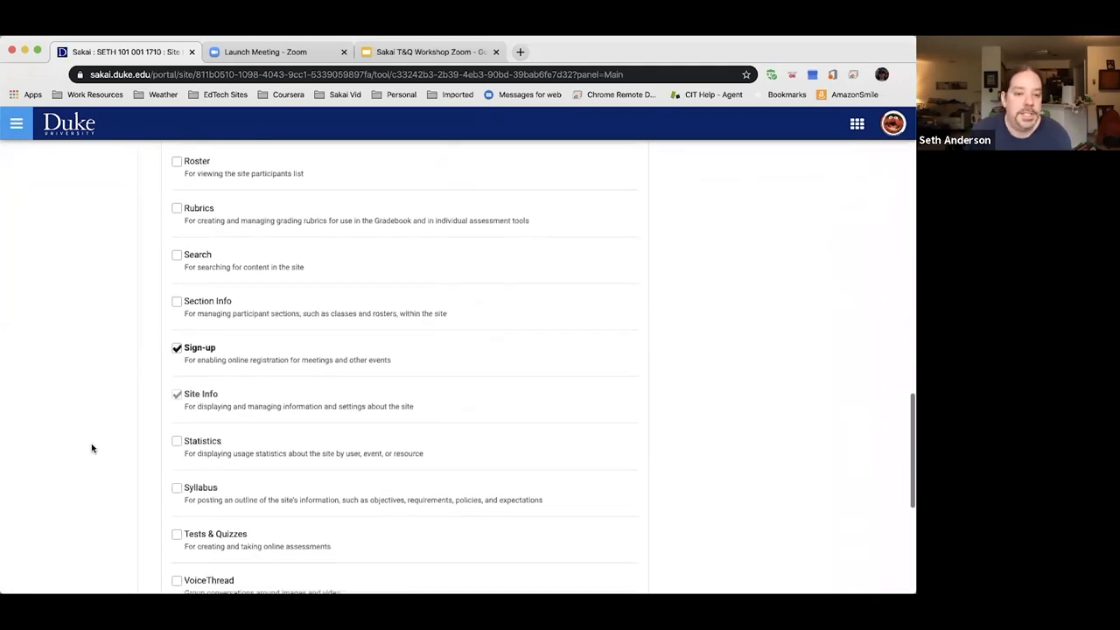
left_click(176, 468)
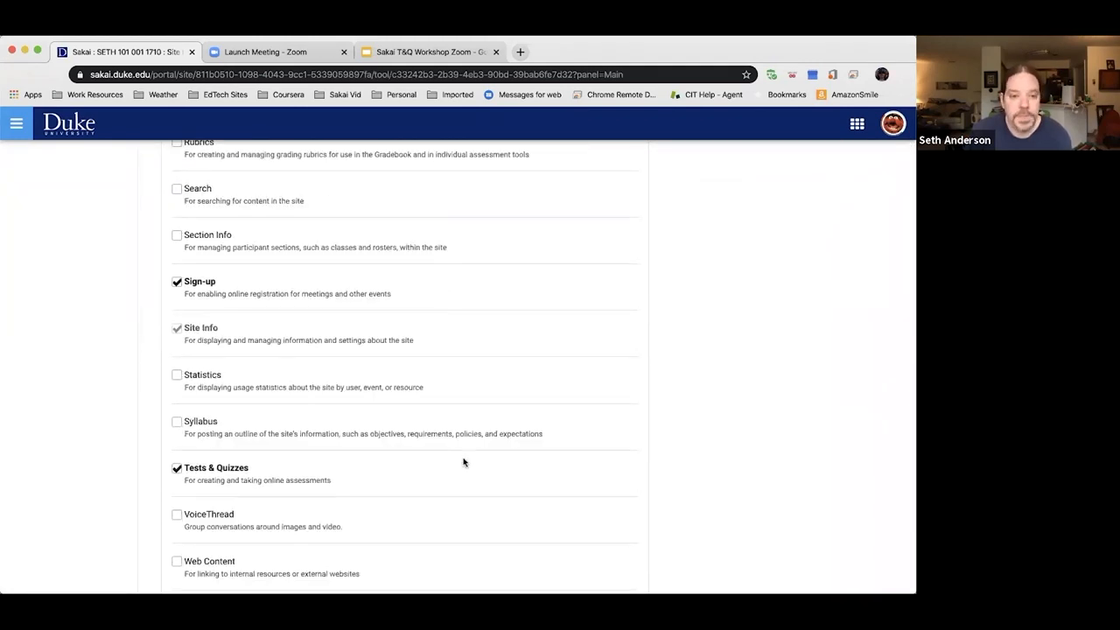
scroll(462, 460, "down", 7)
left_click(206, 525)
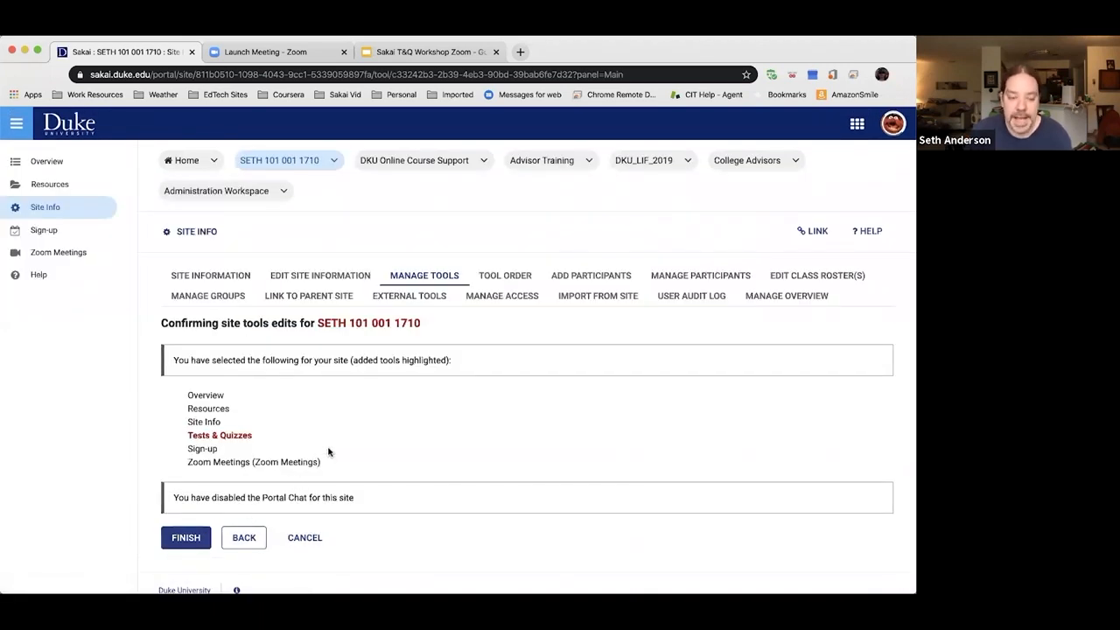
left_click(186, 539)
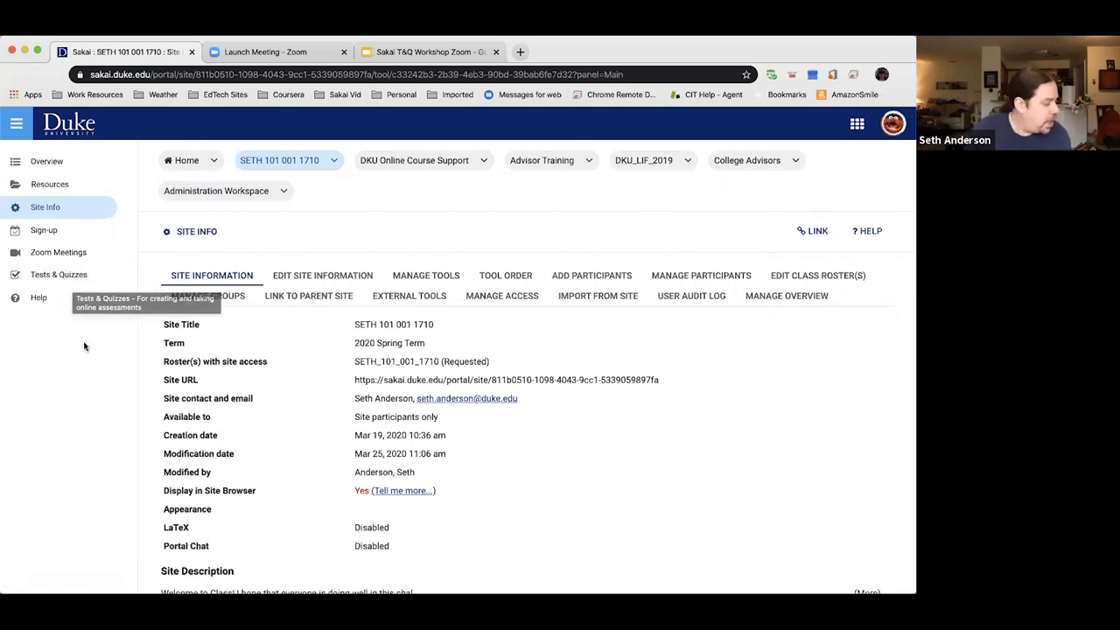
Create a new assessment from scratch titled "Wednesday's Test" in Tests & Quizzes, using the assessment builder
left_click(57, 275)
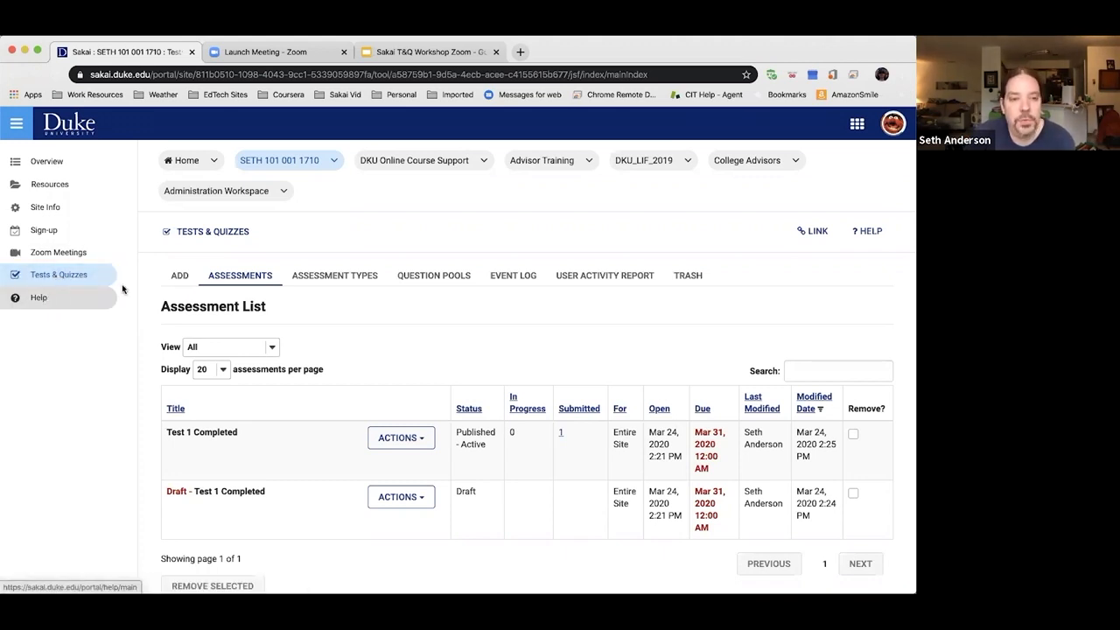
left_click(180, 276)
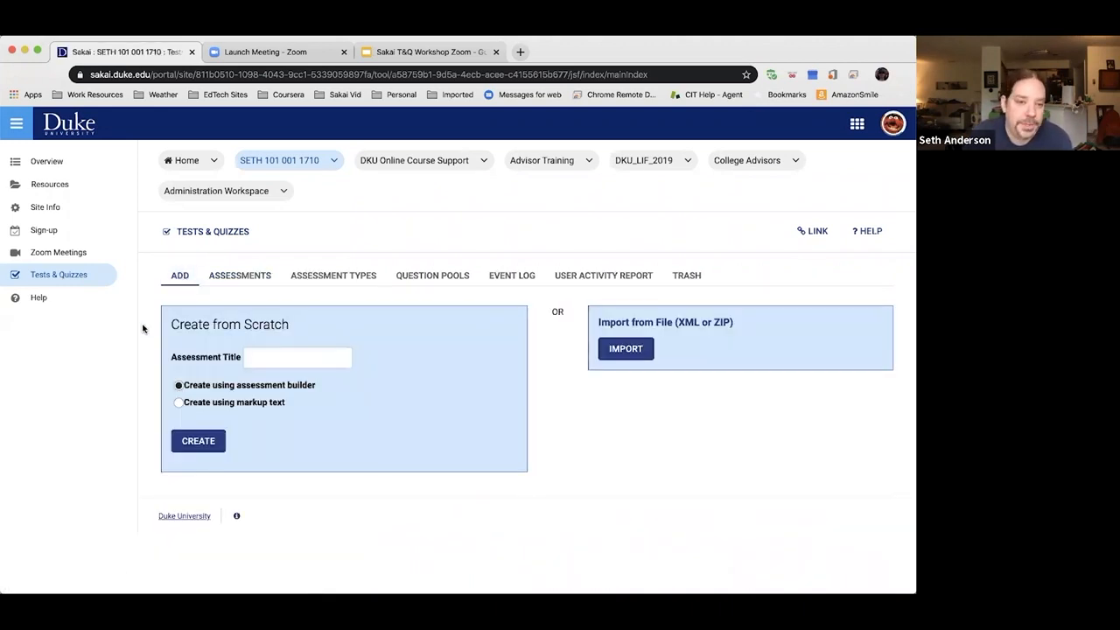
left_click(278, 357)
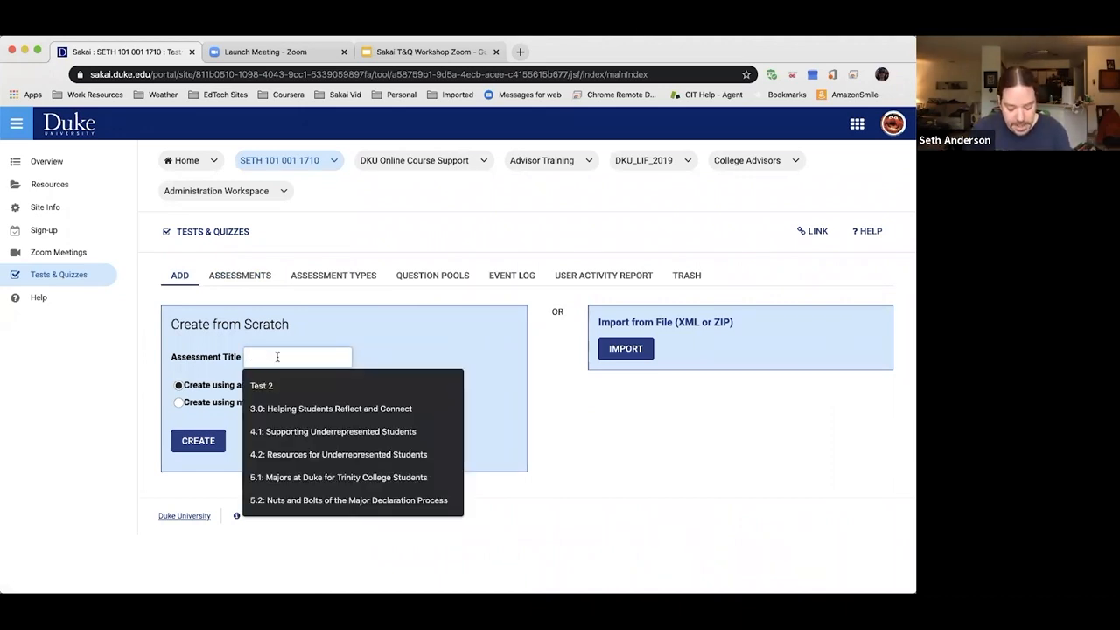
type("Wed")
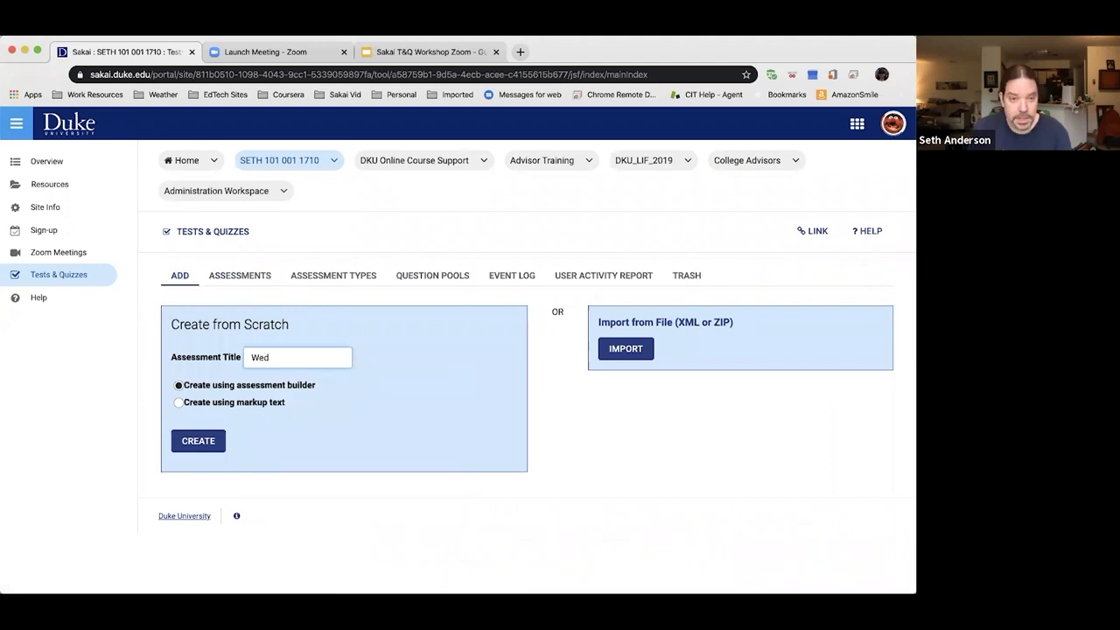
type("nesda")
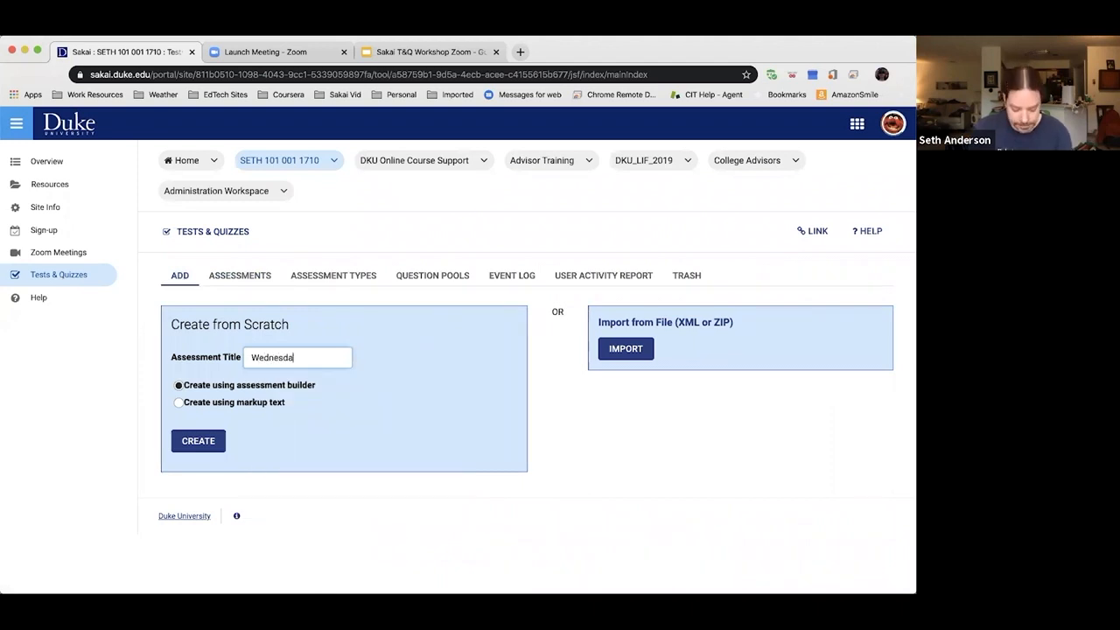
type("y's Test")
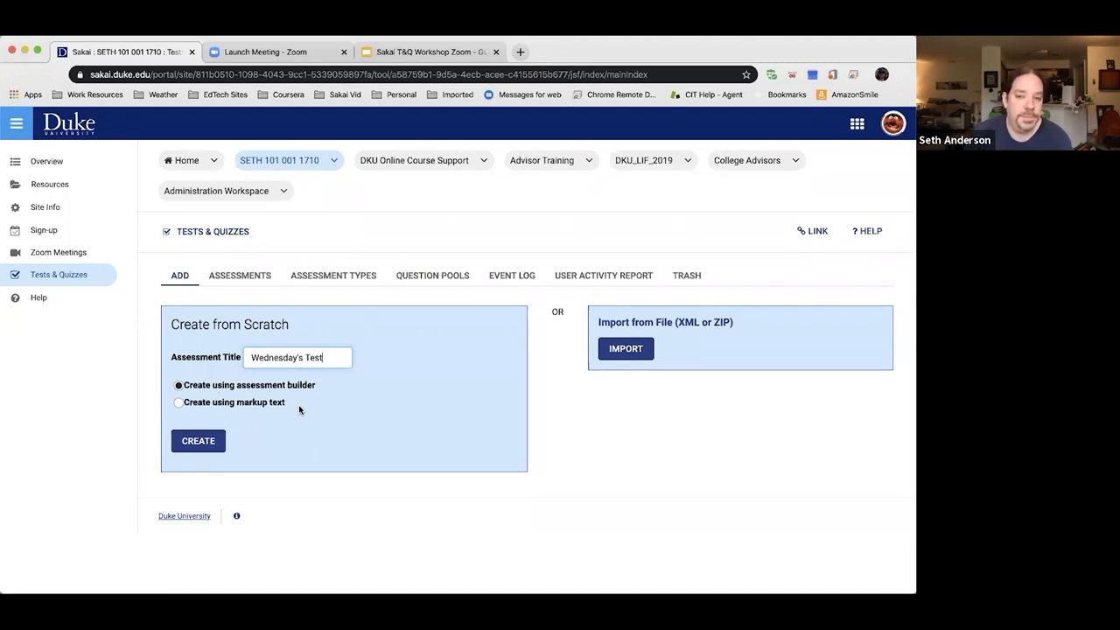
left_click(202, 441)
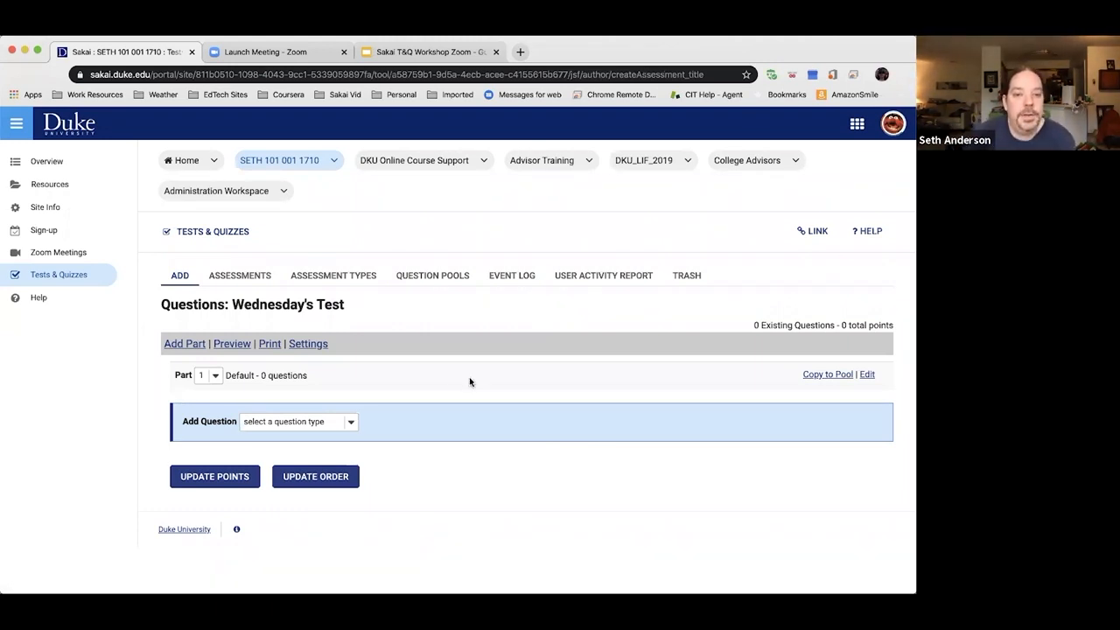
Add a Multiple Choice question to Wednesday's Test and set its answer point value to 1
left_click(348, 423)
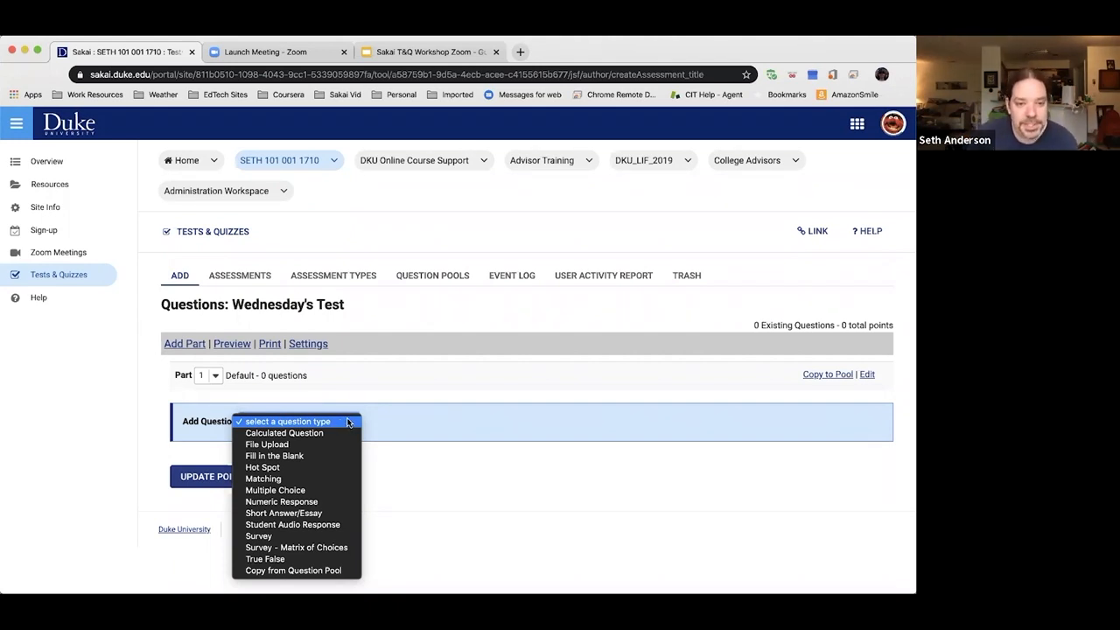
left_click(320, 492)
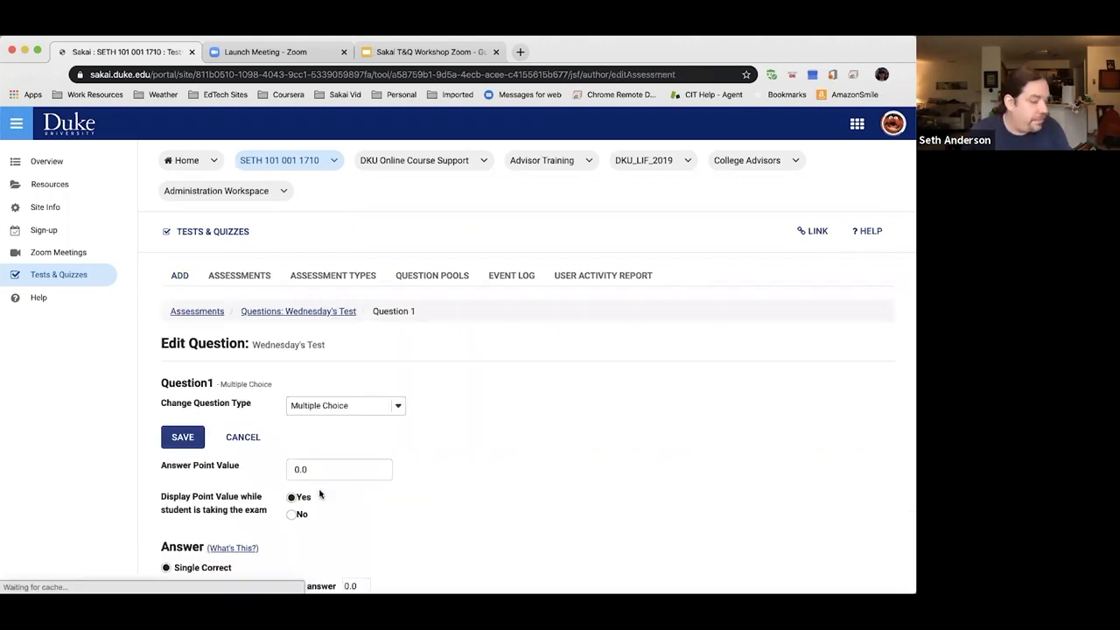
scroll(500, 461, "down", 2)
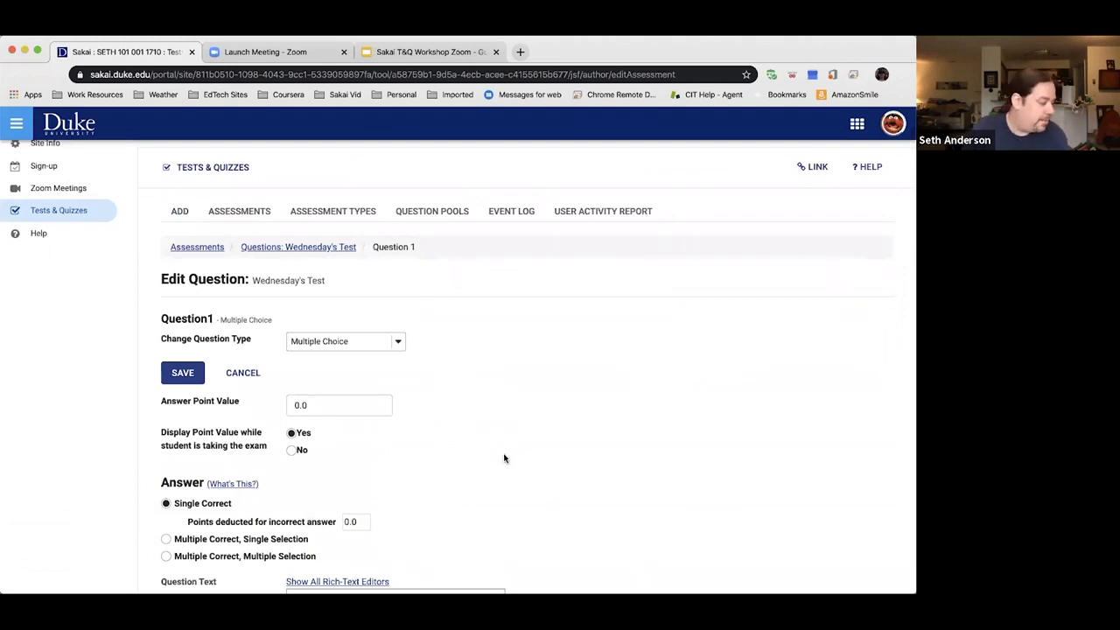
scroll(504, 458, "down", 1)
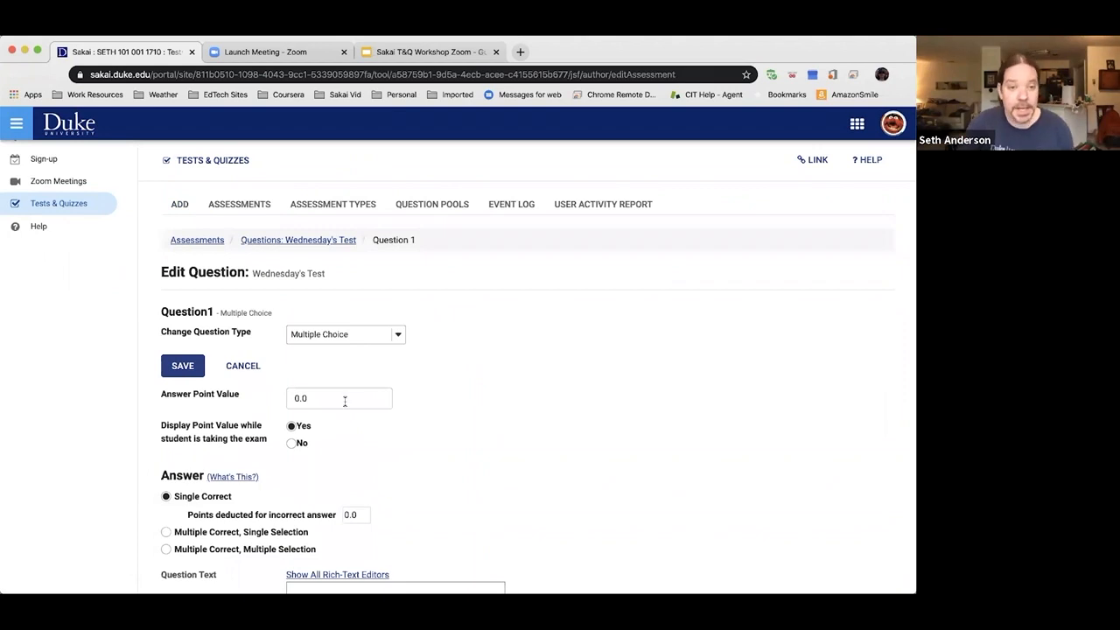
double_click(290, 399)
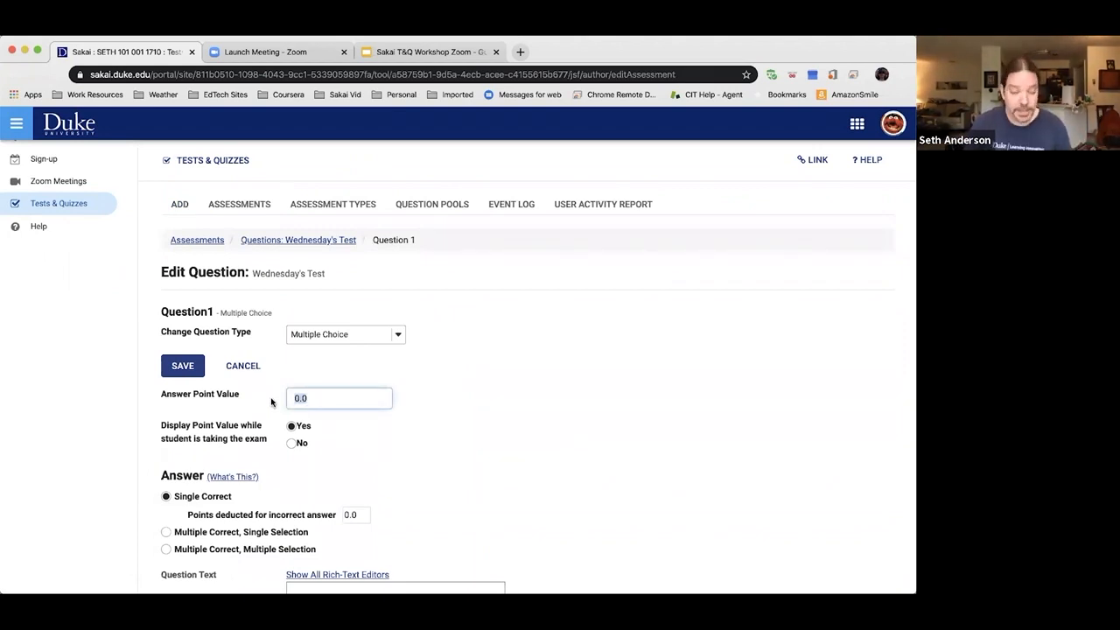
type("1")
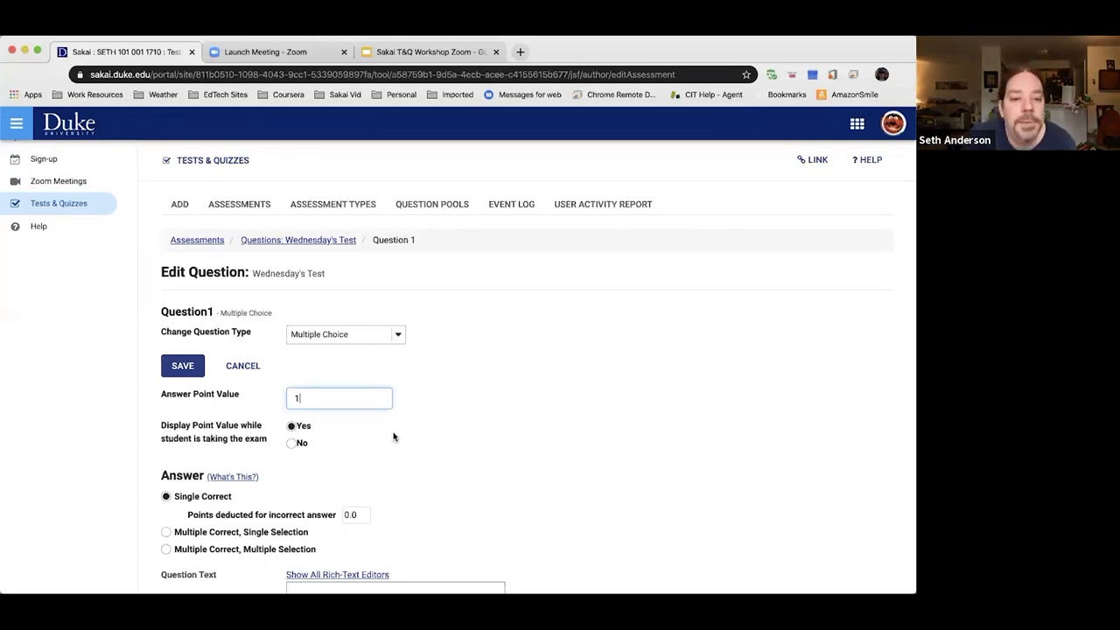
Enter "Which word has four letters?" as the question text
scroll(393, 438, "down", 2)
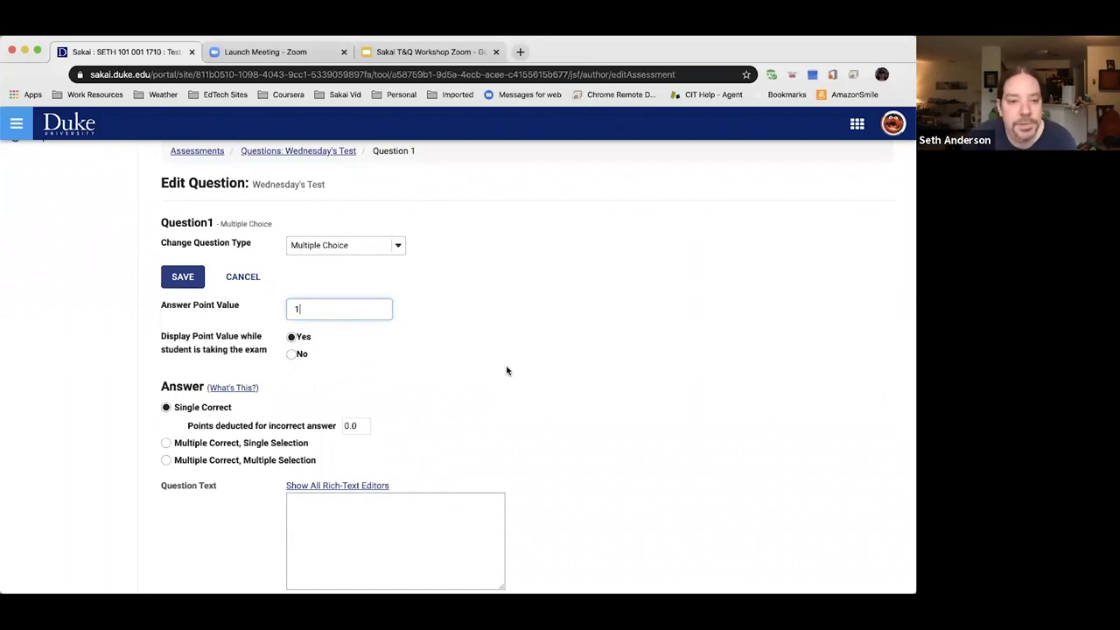
scroll(522, 367, "down", 1)
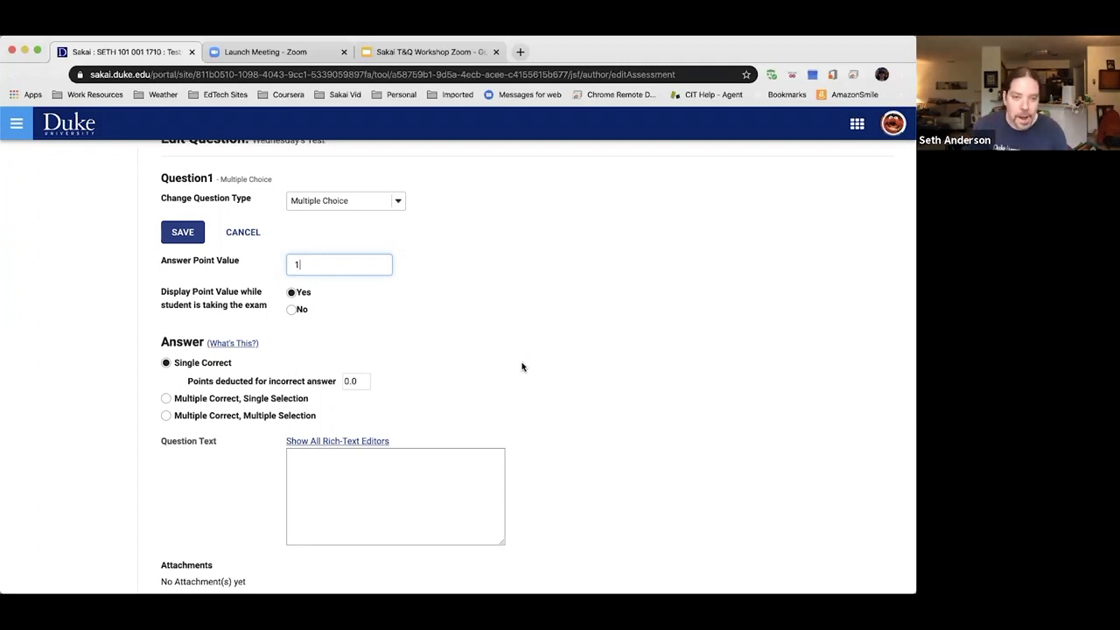
scroll(603, 388, "down", 1)
scroll(603, 387, "down", 1)
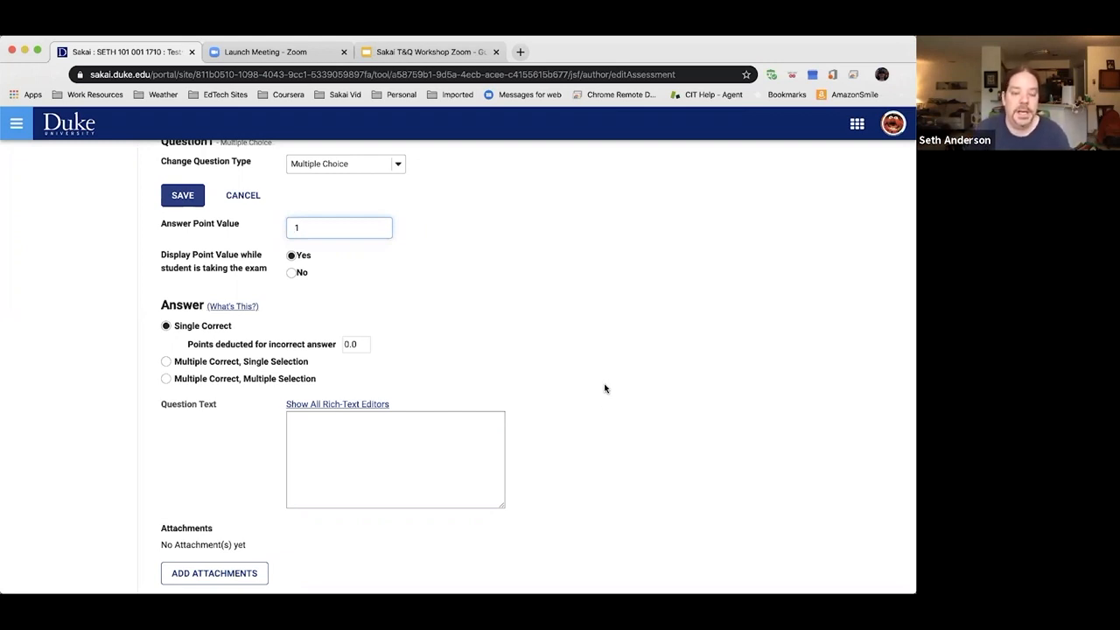
scroll(606, 395, "down", 1)
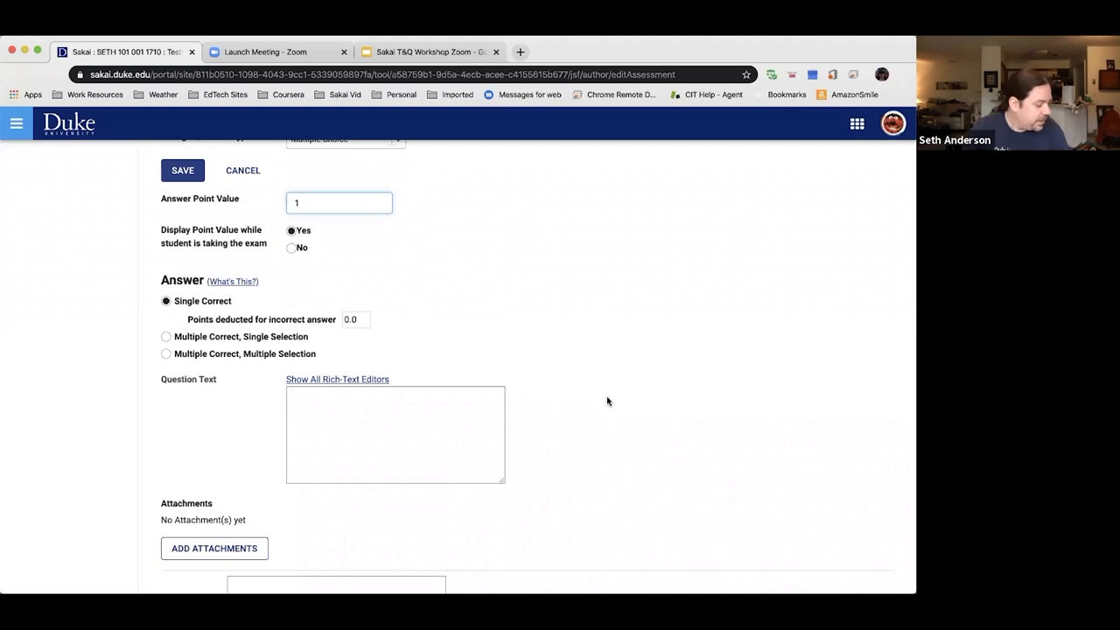
scroll(628, 299, "down", 1)
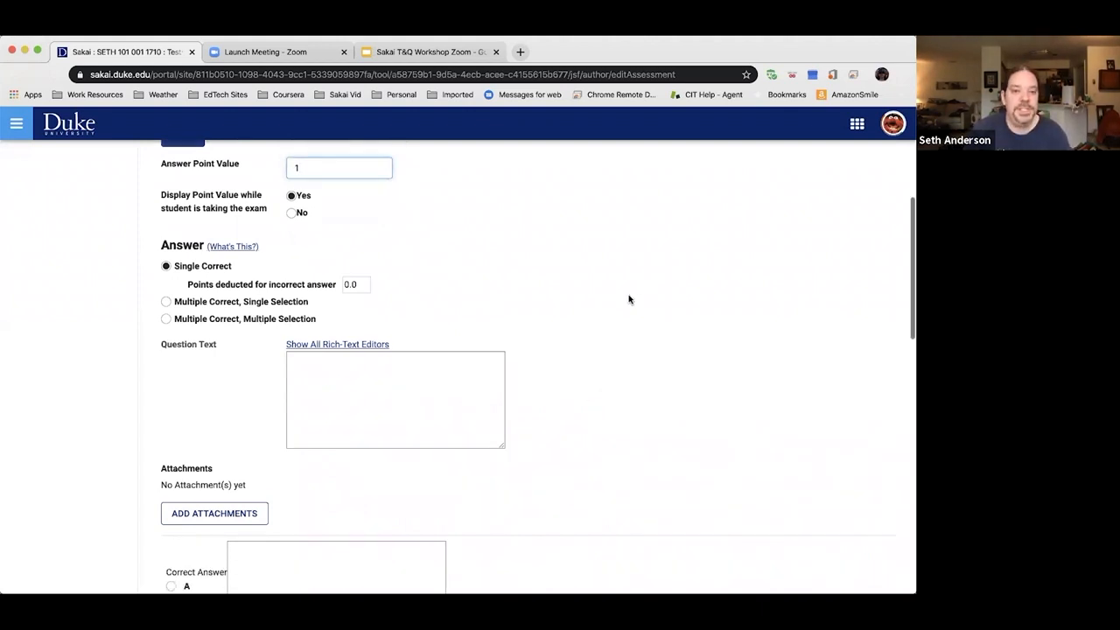
scroll(628, 299, "down", 2)
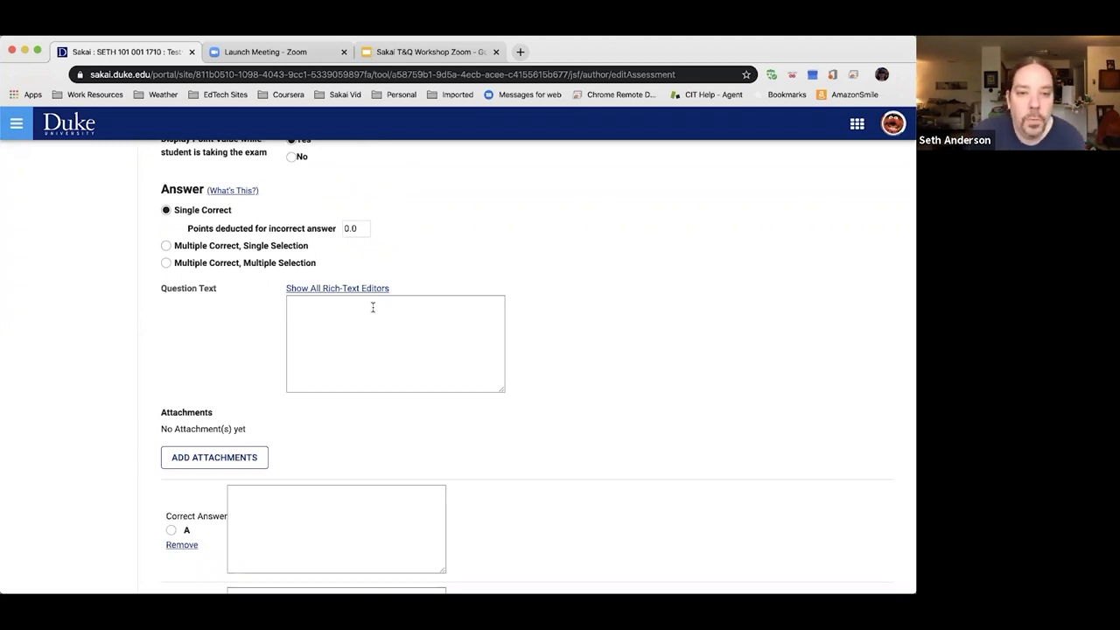
left_click(330, 307)
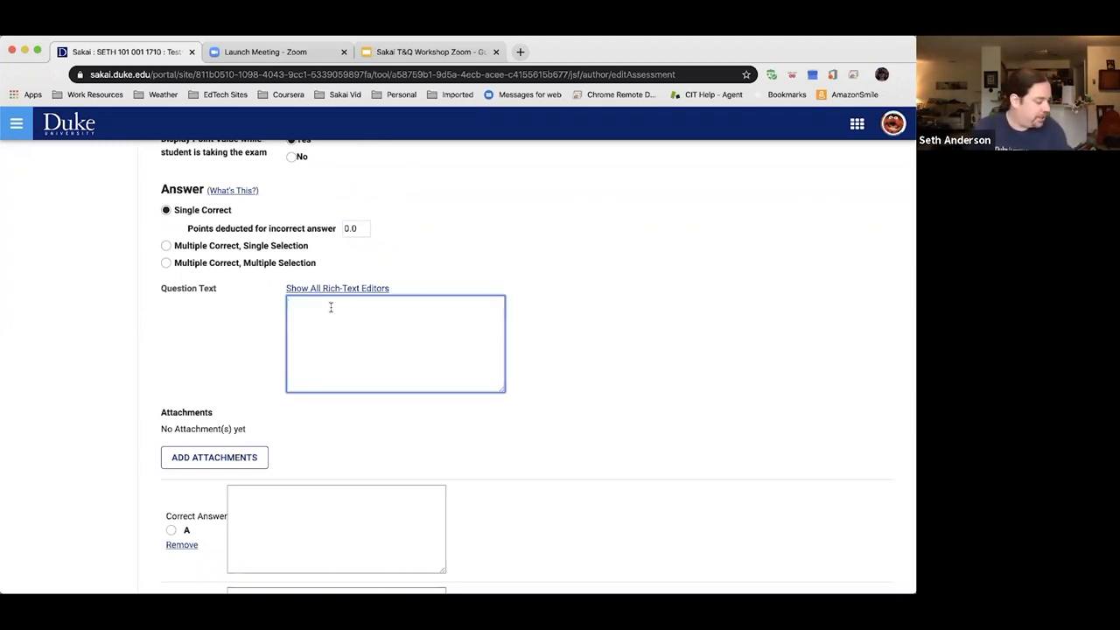
type("Which ")
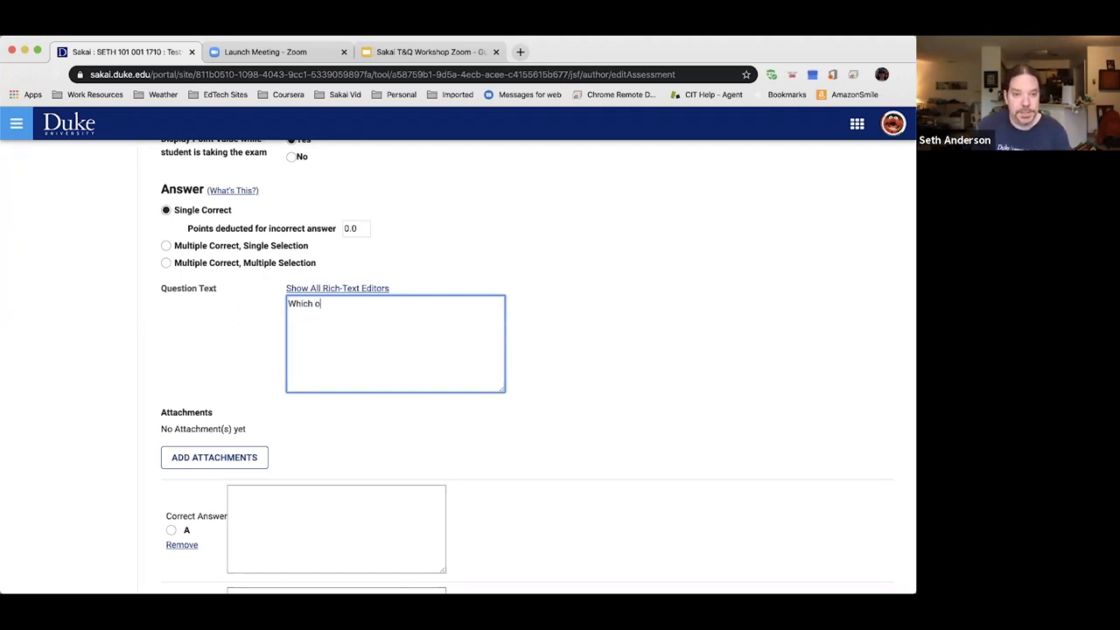
type("word has fourt letter")
key("BackSpace")
key("BackSpace")
key("BackSpace")
key("BackSpace")
key("BackSpace")
key("BackSpace")
key("BackSpace")
key("BackSpace")
type("letters?")
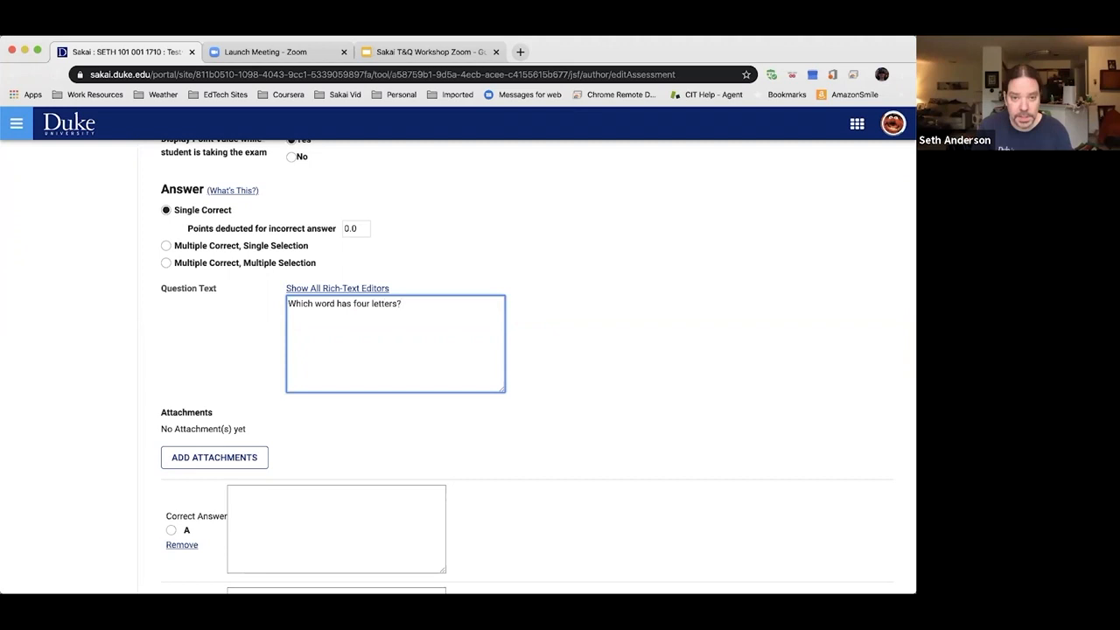
Show the rich-text editors for all of the question's text fields
left_click(340, 288)
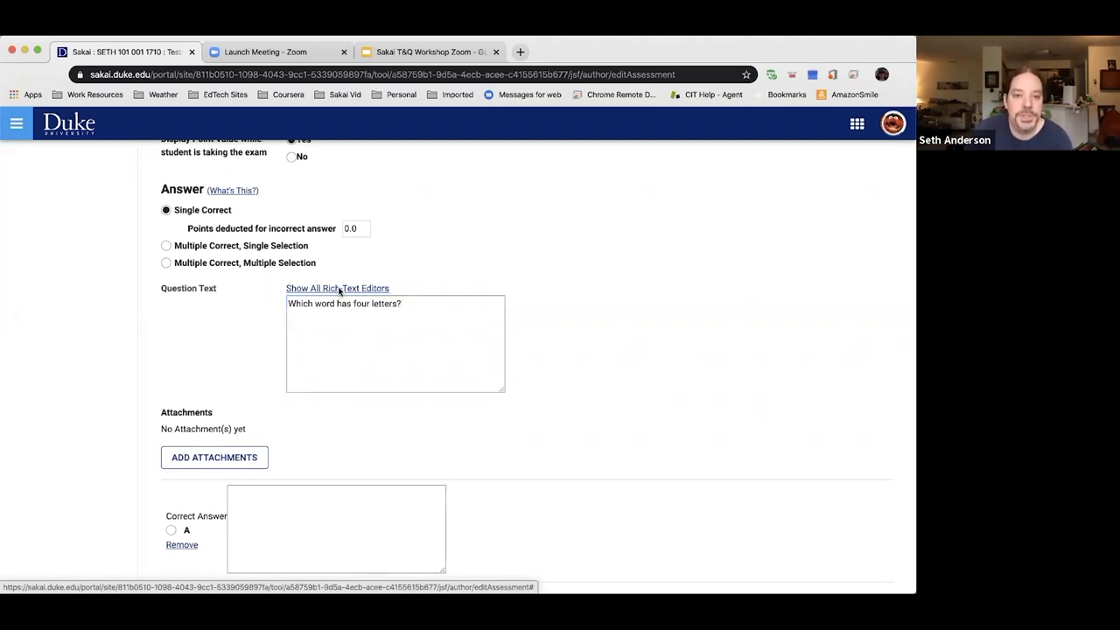
scroll(596, 368, "down", 3)
scroll(598, 367, "down", 5)
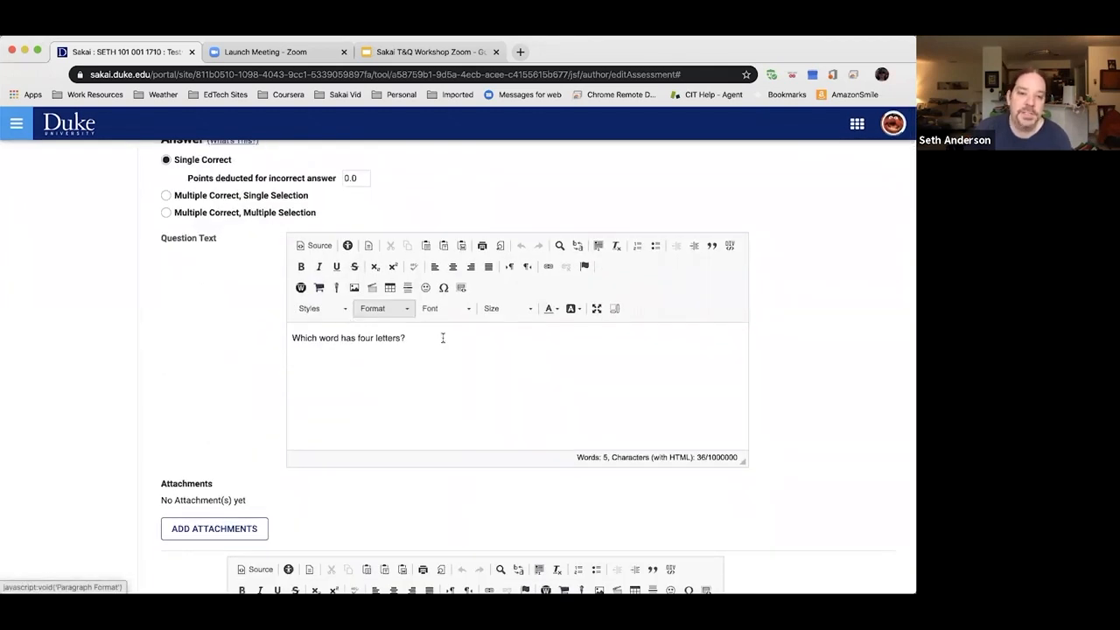
Try bold formatting on the question text, remove it again and deselect the text
left_click_drag(432, 338, 257, 338)
left_click(302, 269)
left_click(301, 270)
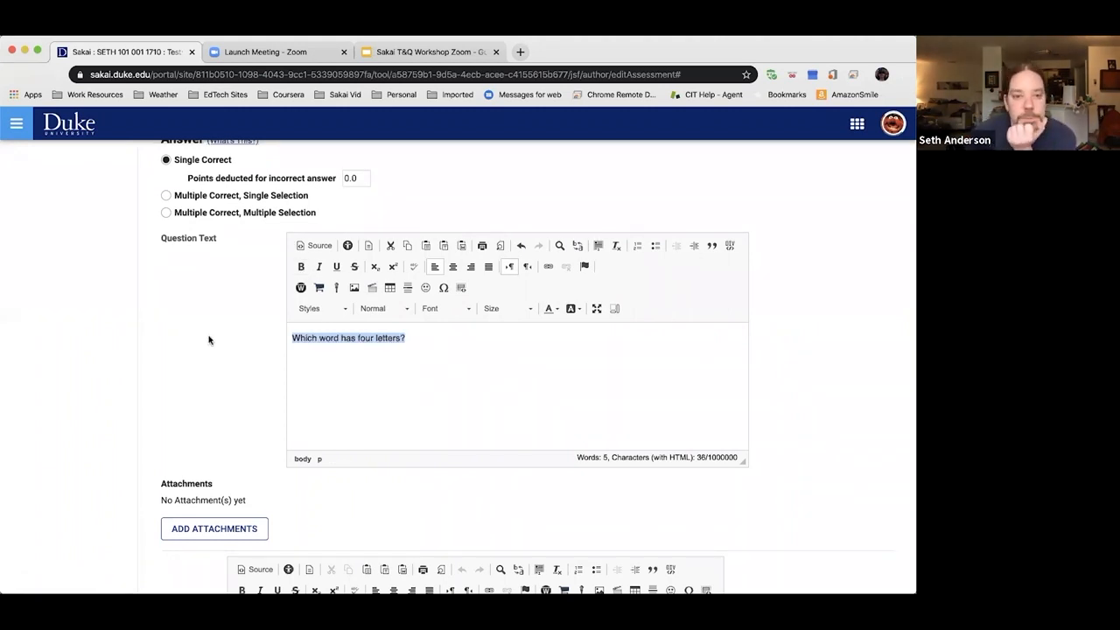
scroll(210, 346, "down", 5)
scroll(218, 357, "down", 10)
scroll(218, 357, "down", 8)
scroll(218, 357, "up", 20)
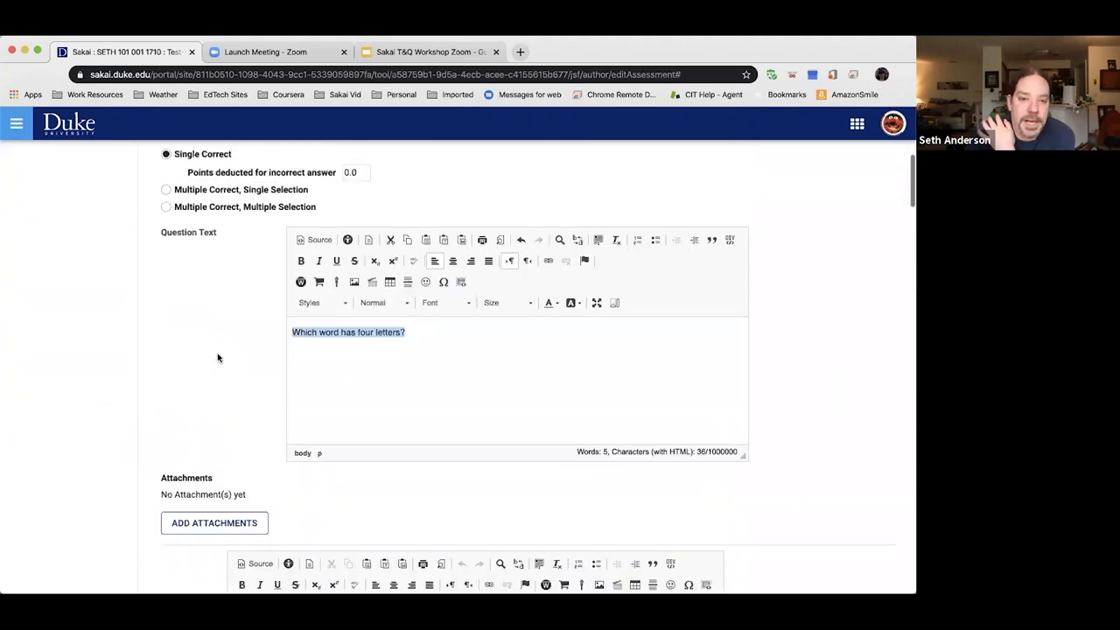
scroll(218, 357, "up", 1)
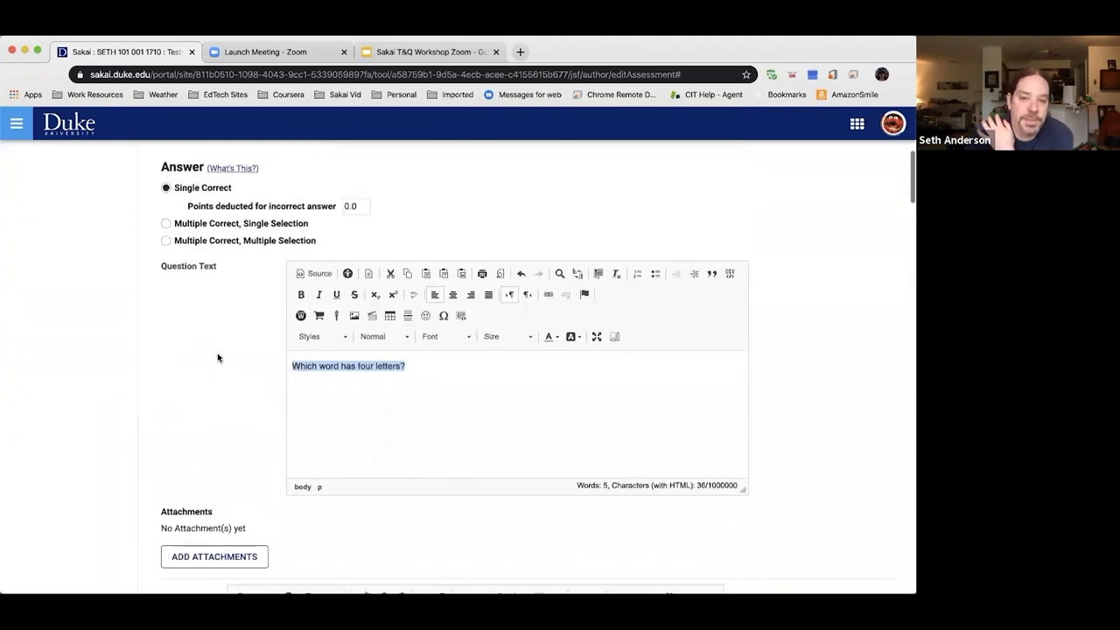
left_click(429, 365)
Enter "bug" as the text of answer choice A
scroll(430, 379, "down", 2)
scroll(429, 380, "down", 10)
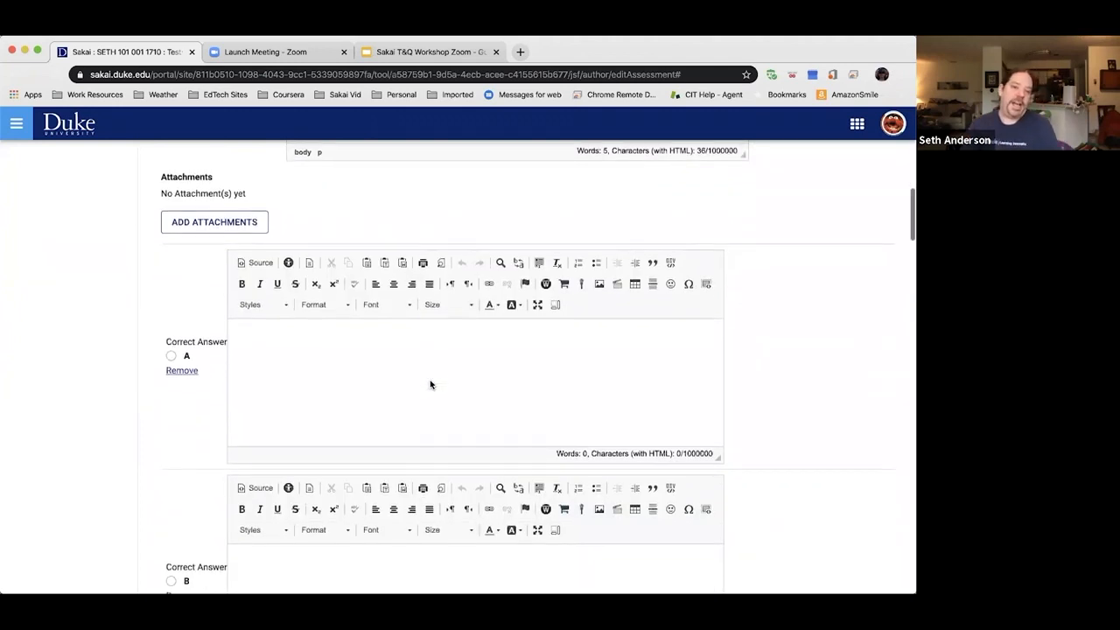
scroll(429, 385, "down", 2)
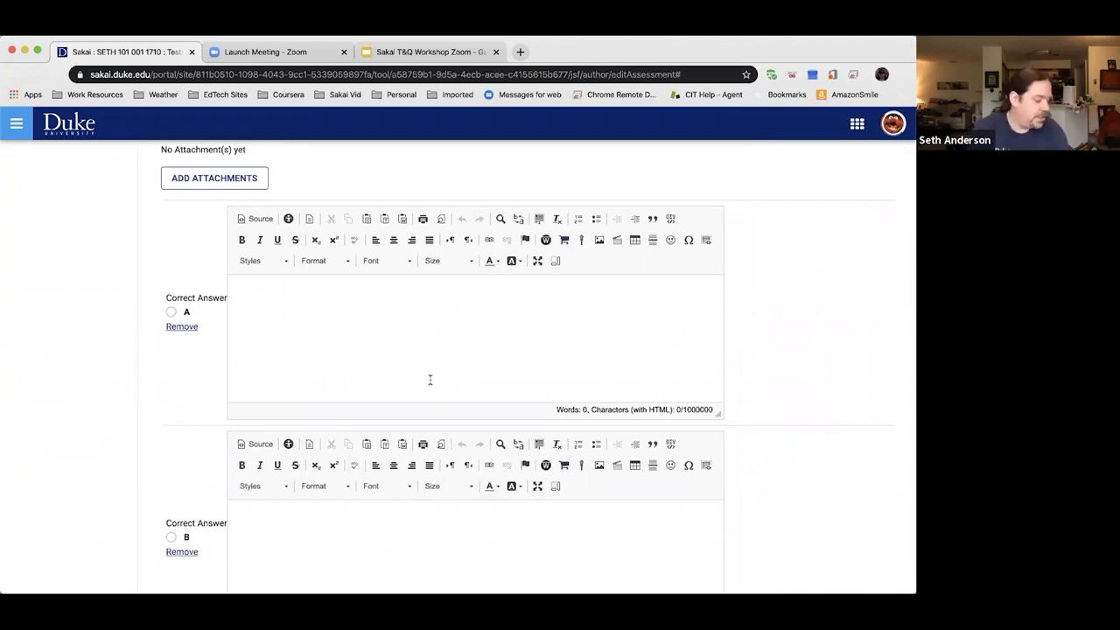
left_click(293, 294)
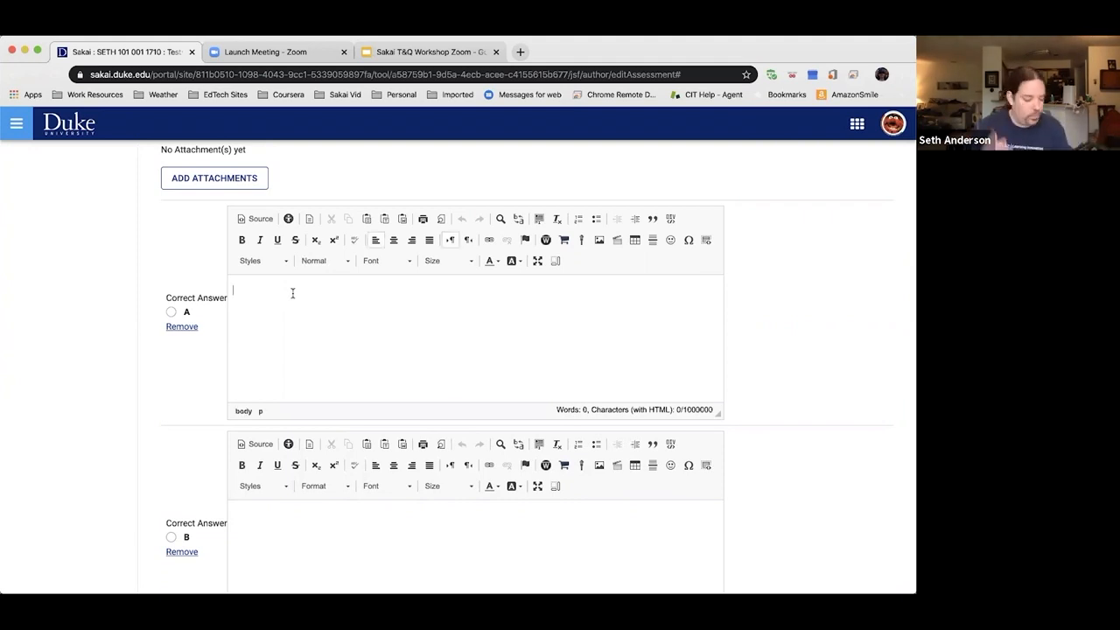
type("bug")
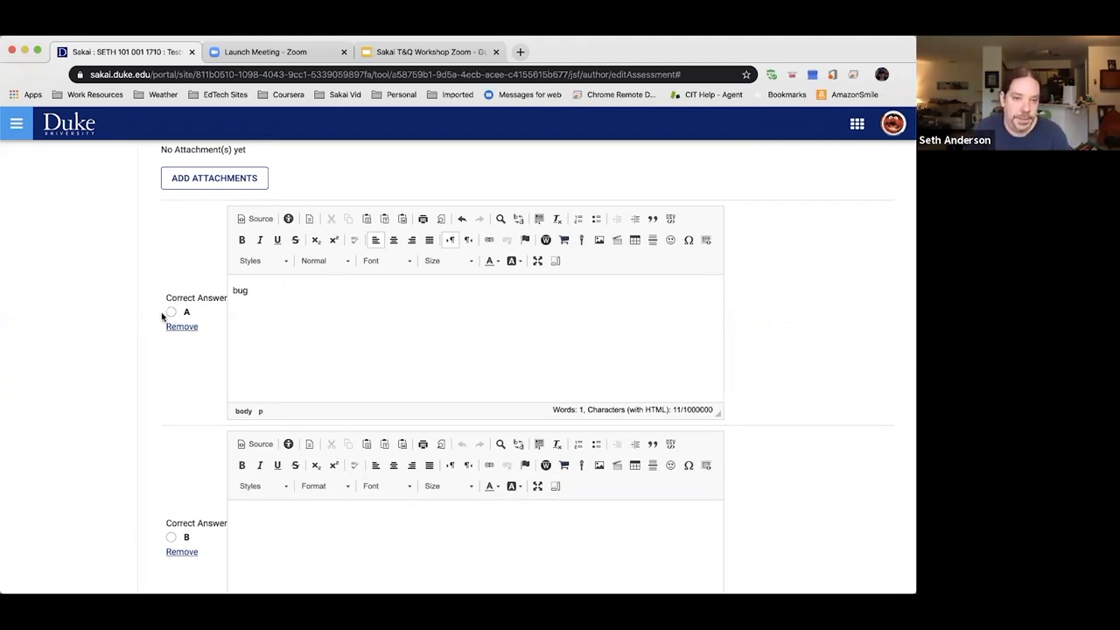
Enter "rabbit" as the text of answer choice B
scroll(388, 328, "down", 2)
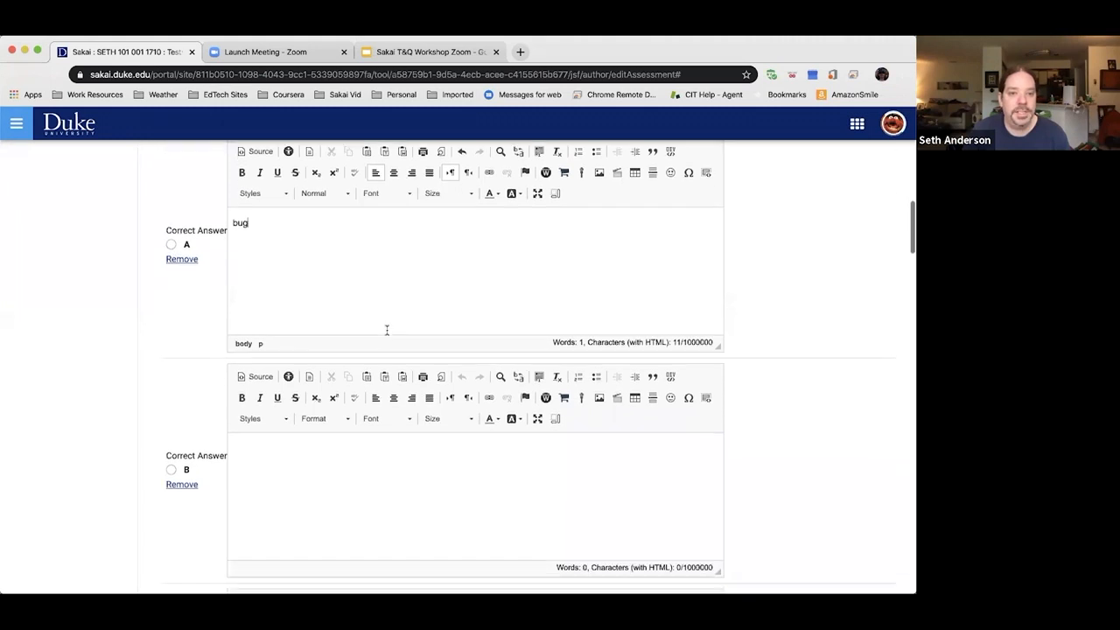
left_click(305, 450)
type("rabbit")
Enter "leaf" as the text of answer choice C and mark C as the correct answer
scroll(365, 445, "down", 8)
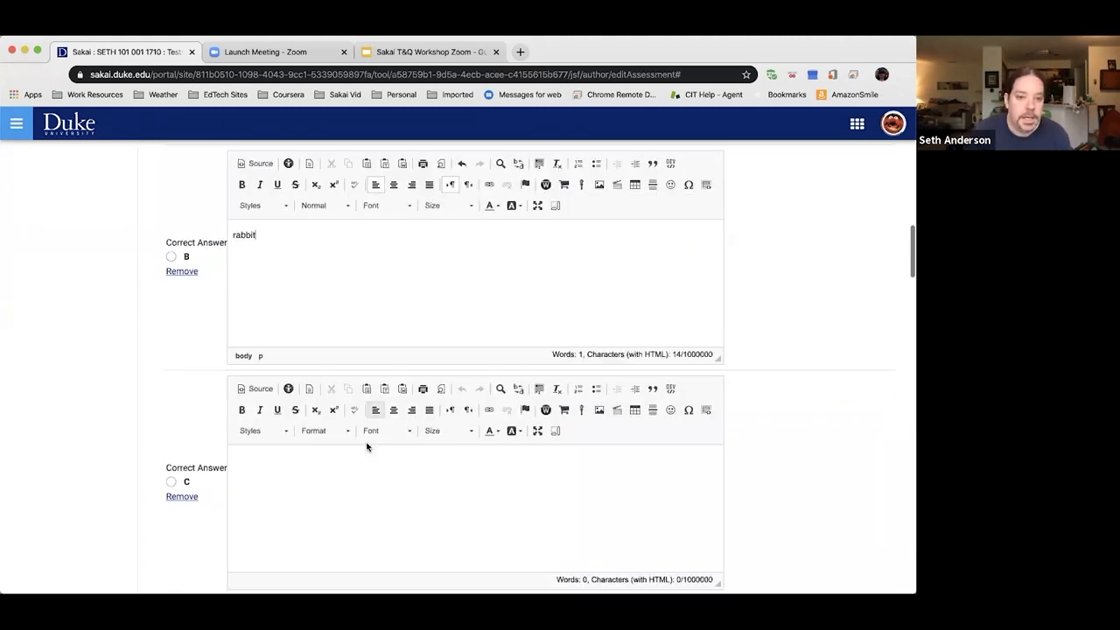
left_click(329, 388)
type("leaf")
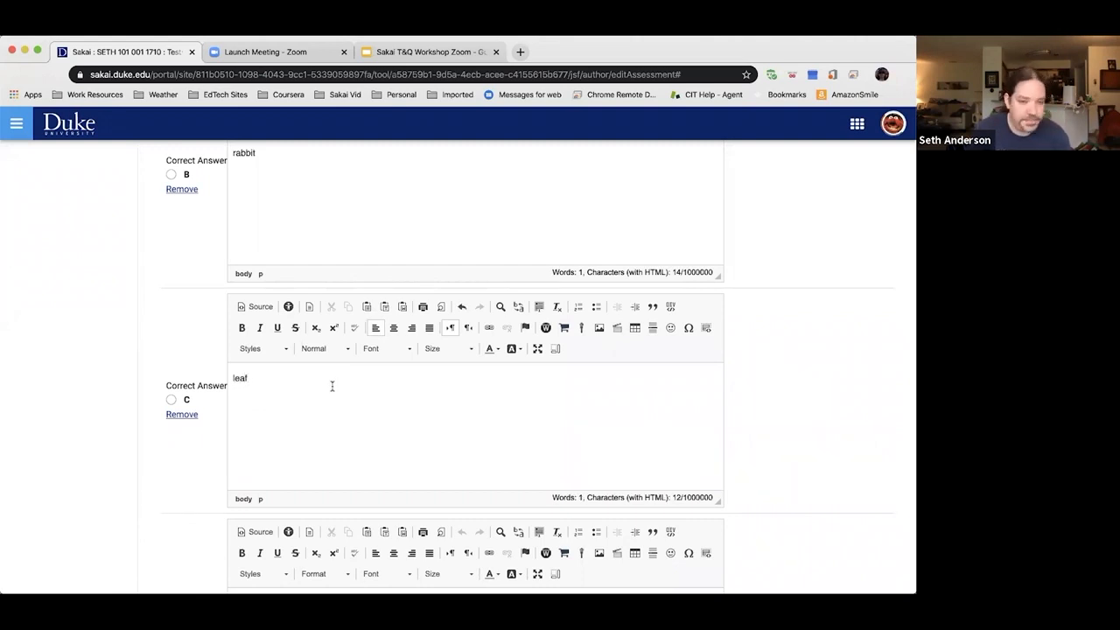
left_click(171, 401)
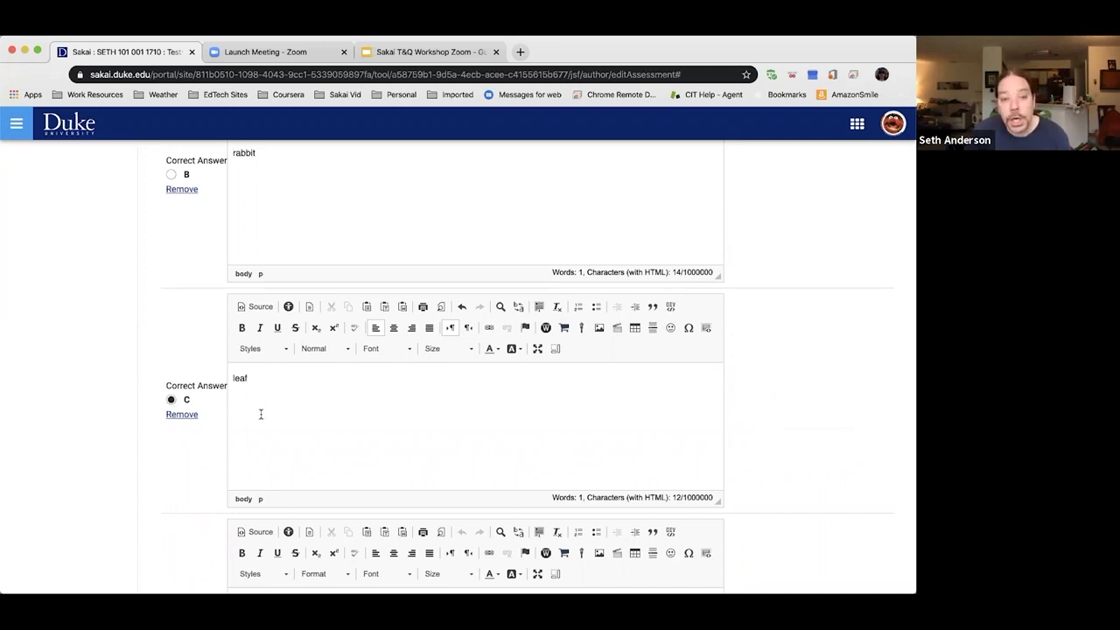
Enter "grass" as the text of answer choice D
scroll(415, 408, "down", 3)
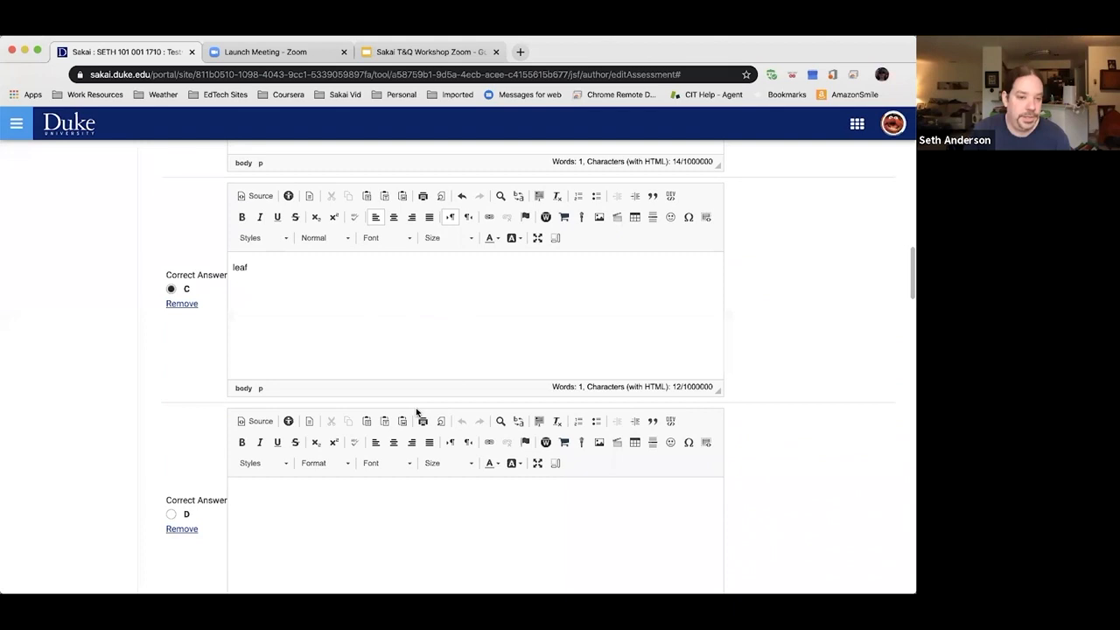
scroll(416, 412, "down", 2)
left_click(283, 425)
type("grass")
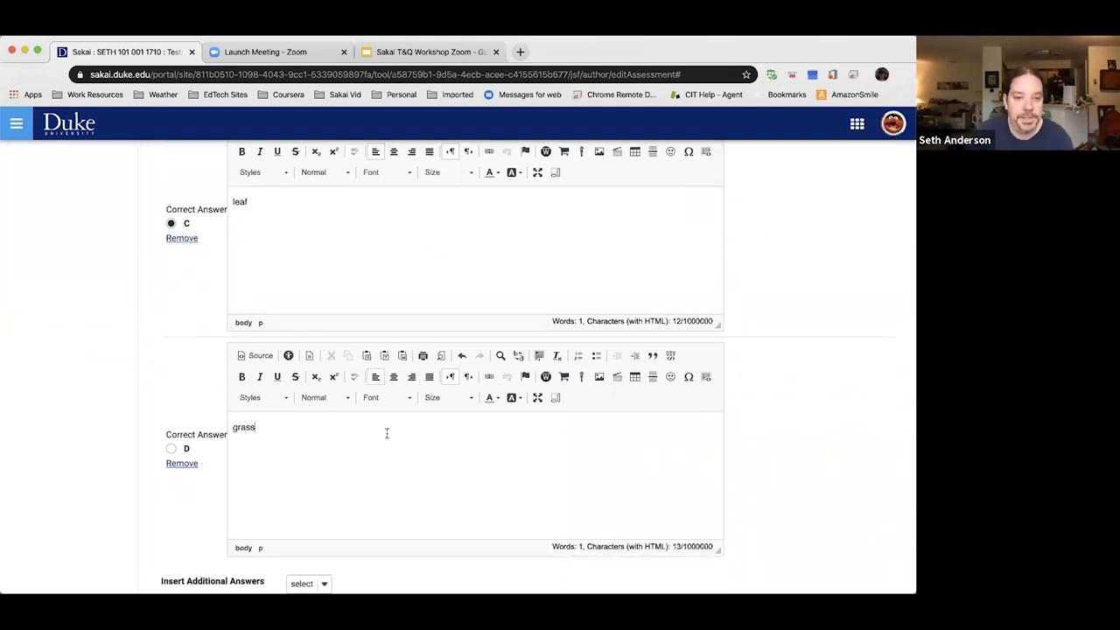
Examine the options for additional answers, randomizing, rationale, part and question pool assignment without changing them
scroll(387, 434, "down", 2)
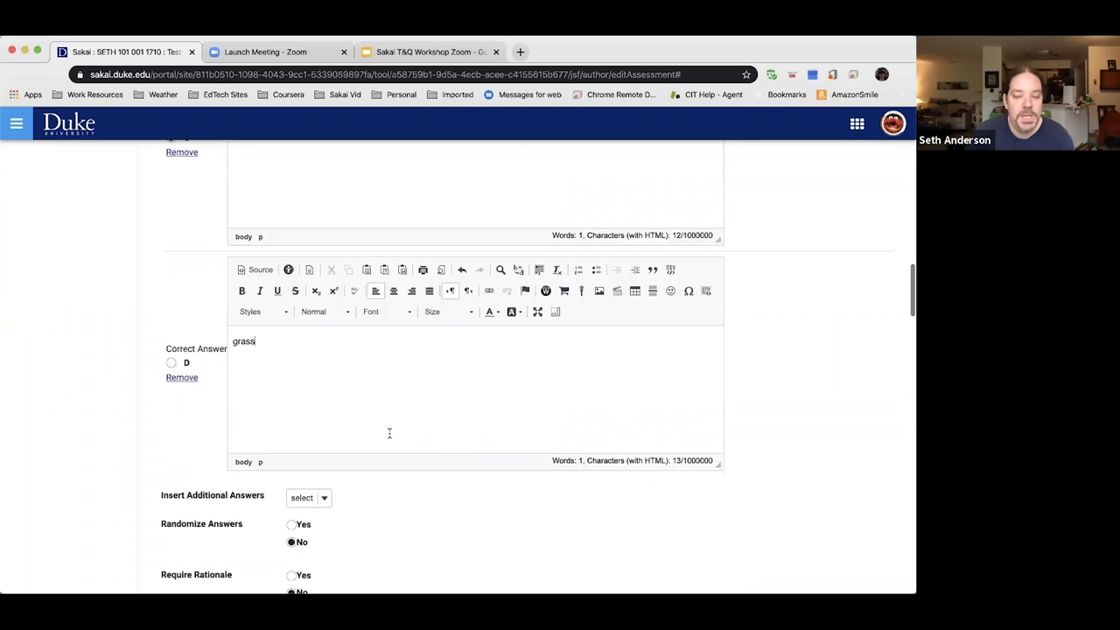
scroll(390, 435, "down", 1)
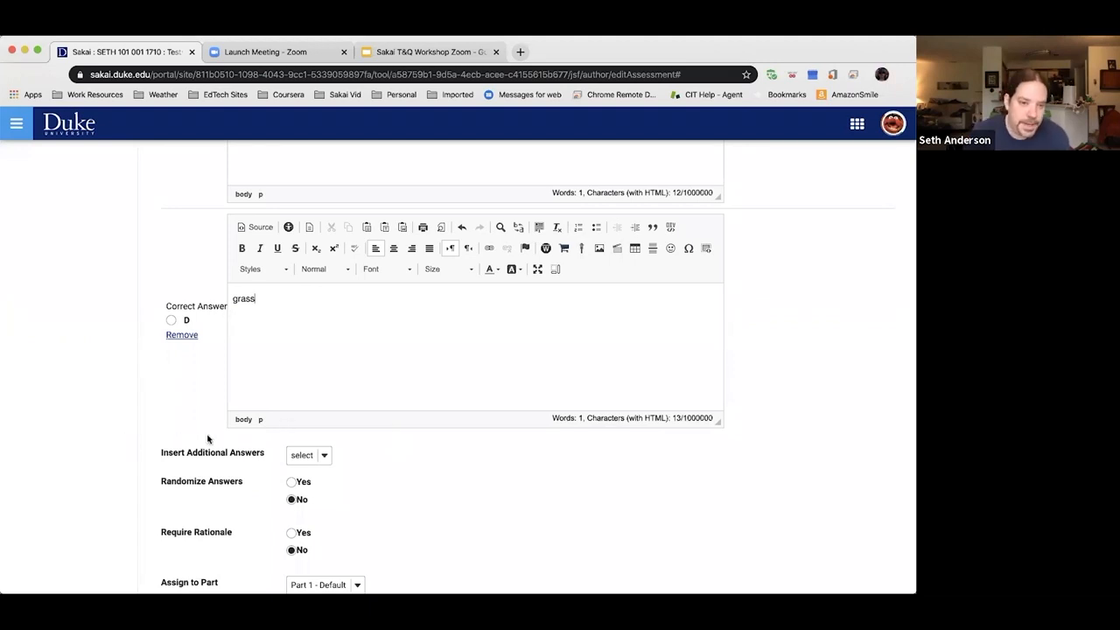
left_click(323, 456)
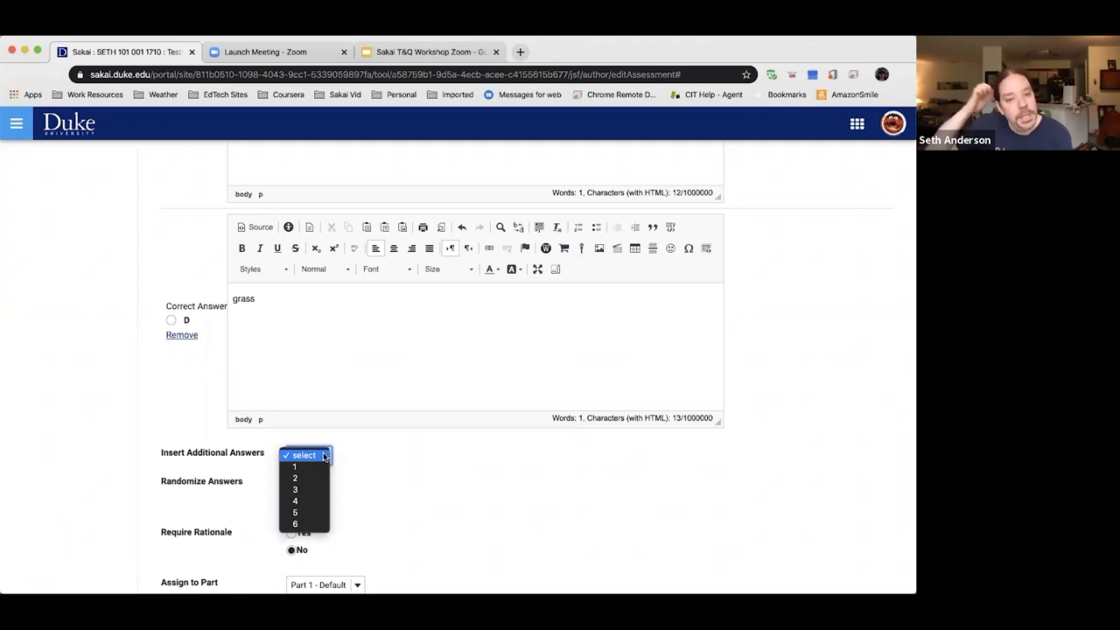
left_click(390, 456)
scroll(418, 456, "down", 1)
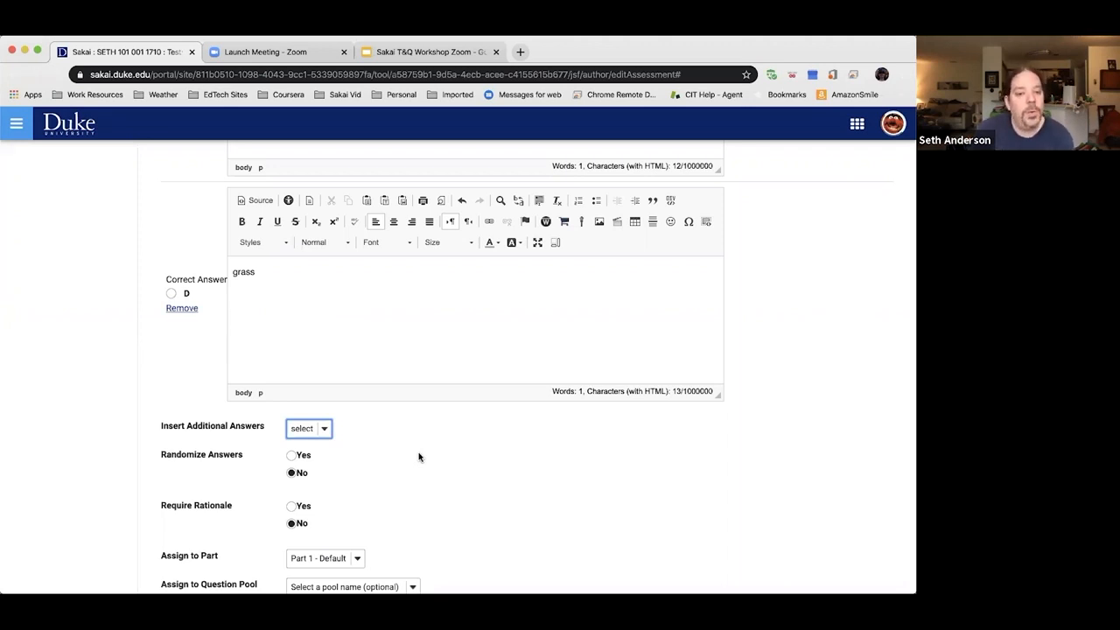
scroll(418, 456, "down", 2)
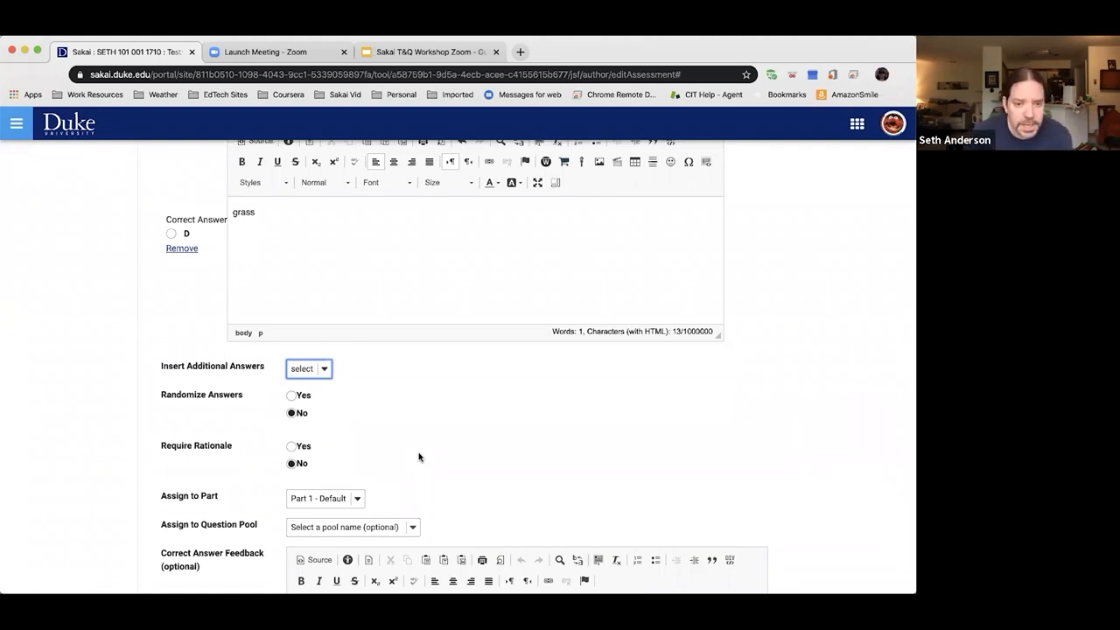
scroll(418, 457, "down", 2)
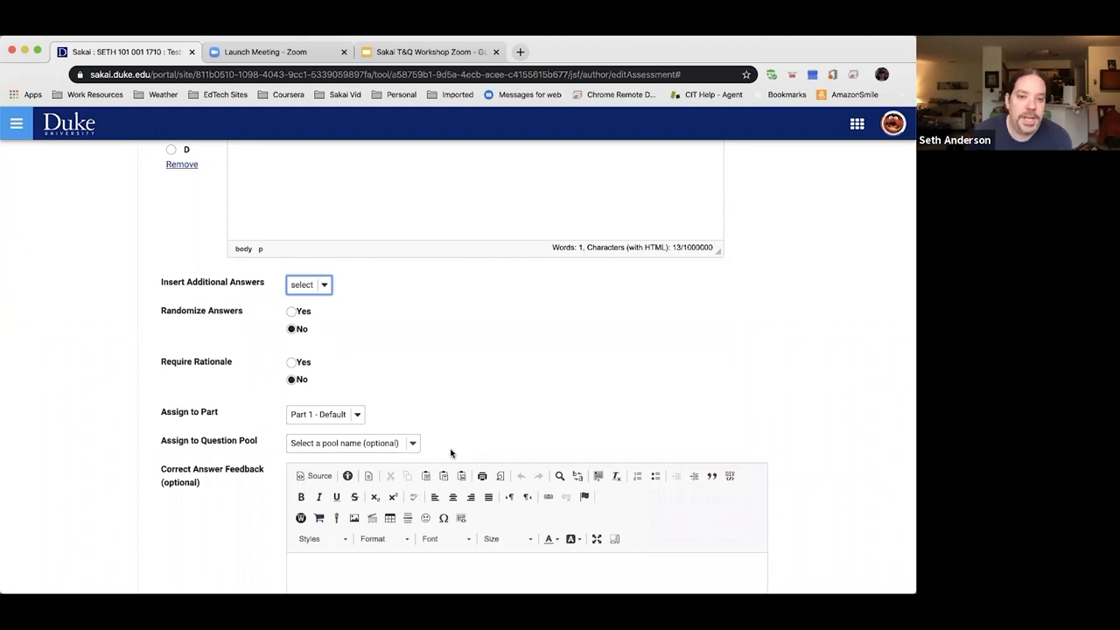
scroll(450, 452, "down", 1)
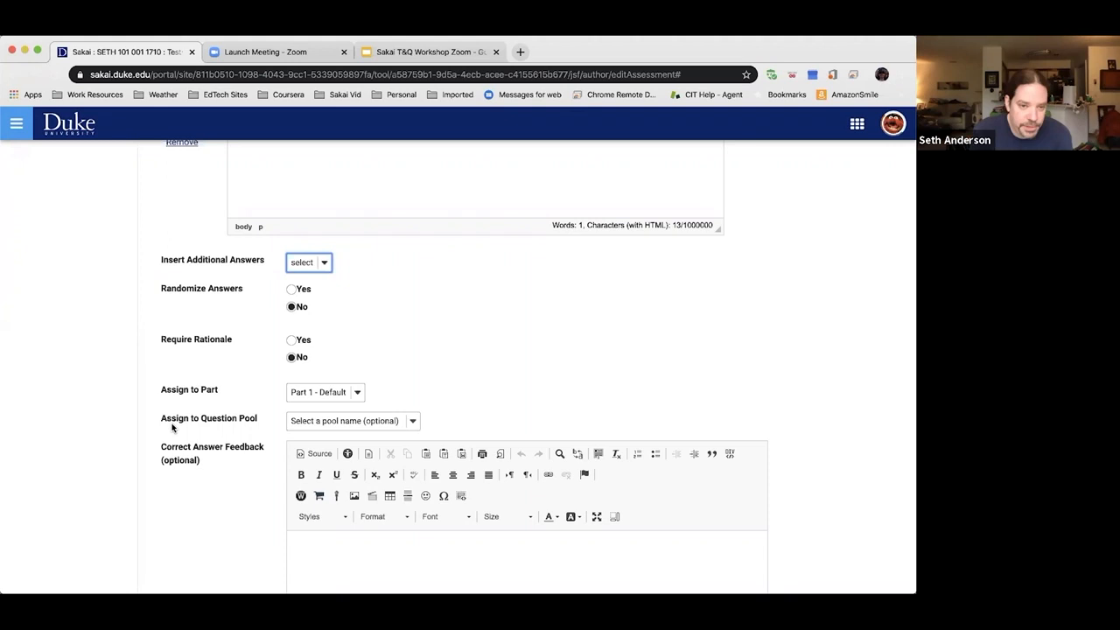
left_click(415, 421)
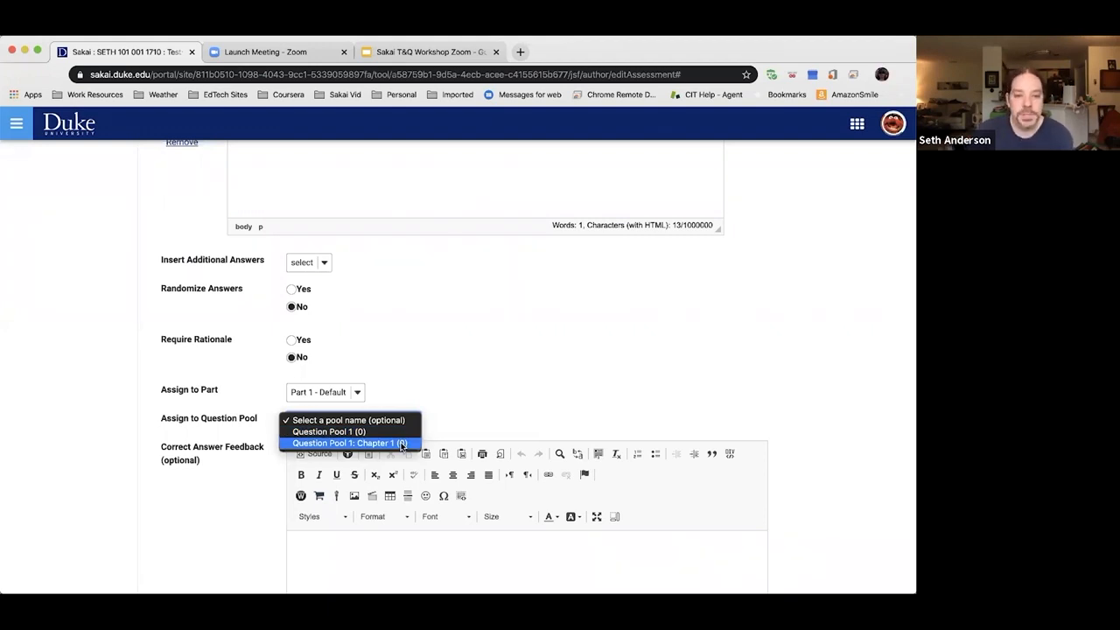
key("Escape")
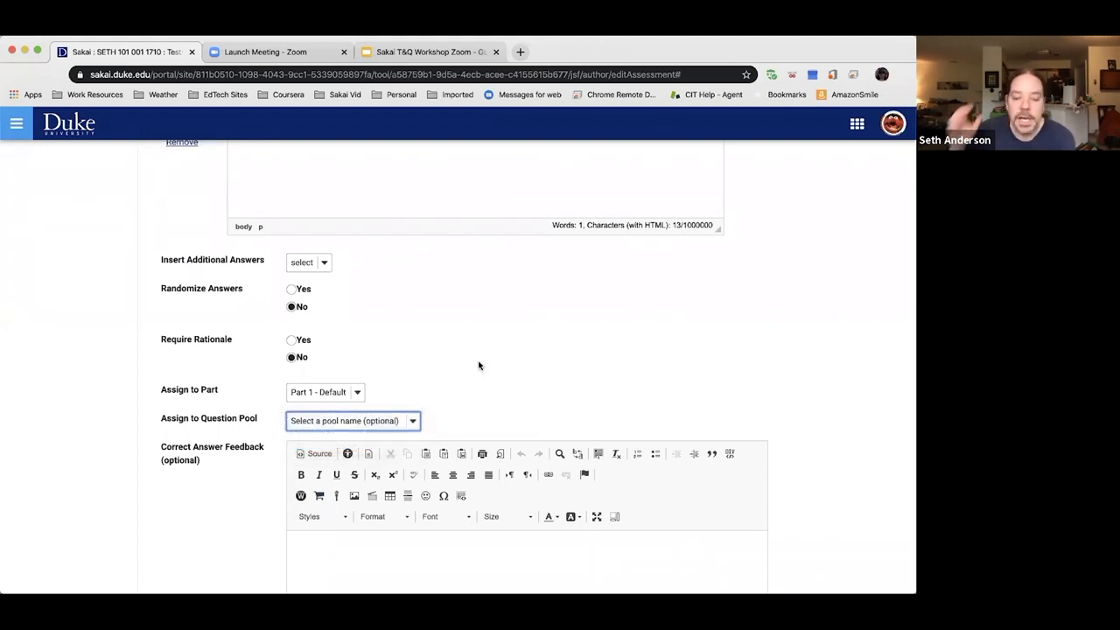
Enter "Yes, that's great!" as the feedback for a correct answer
key("Tab")
type("Yes, that")
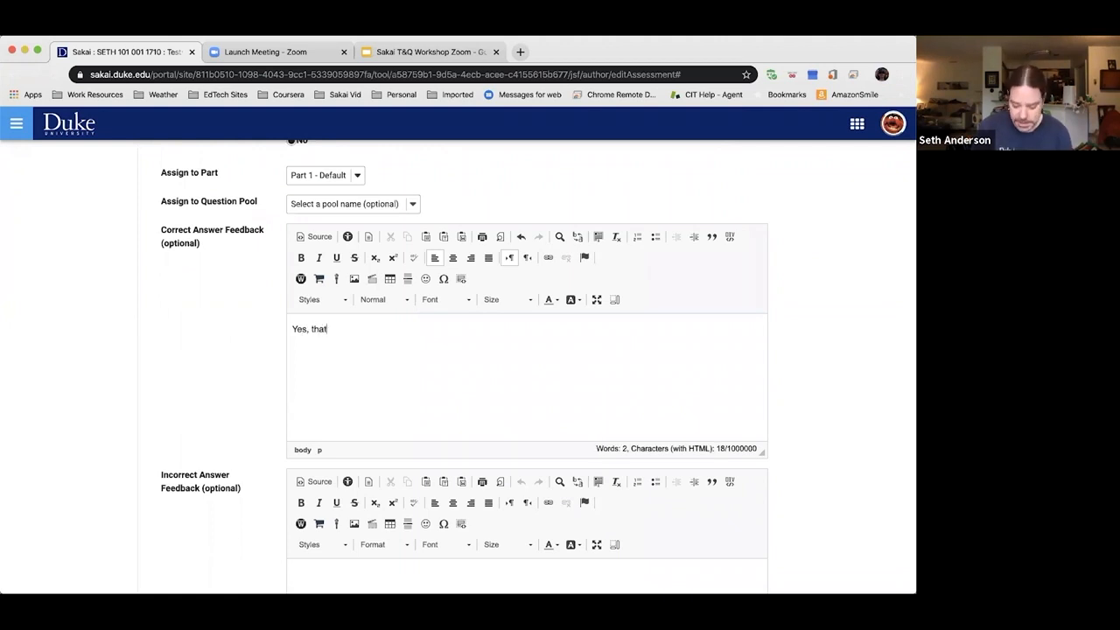
type(" 's great!")
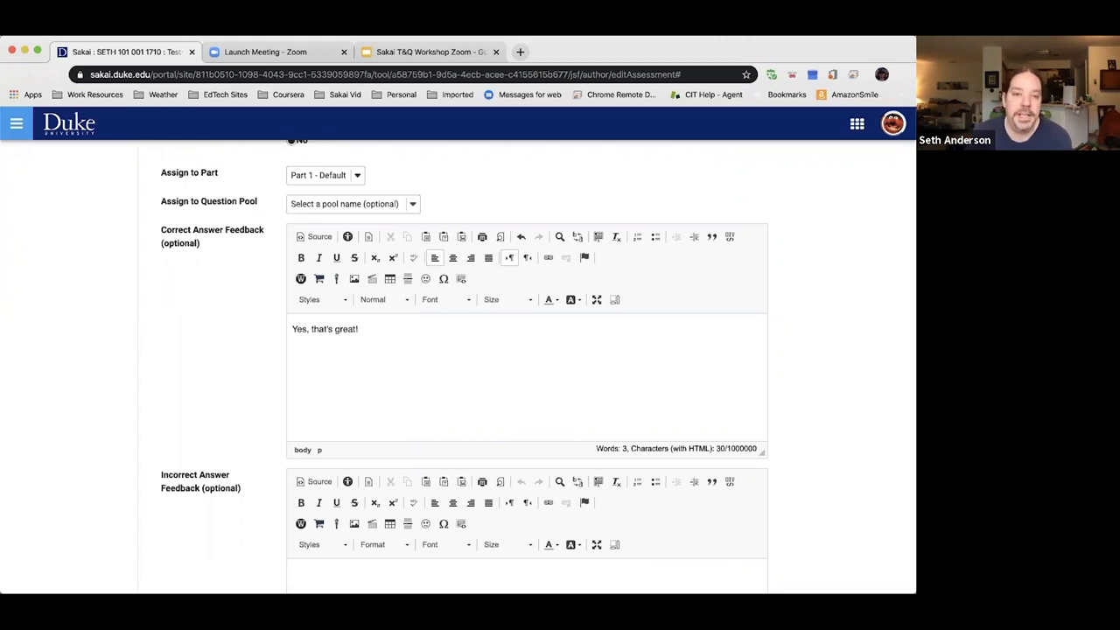
Enter "No, sorry...the answer was leaf." as the incorrect answer feedback and save the question
scroll(457, 400, "down", 2)
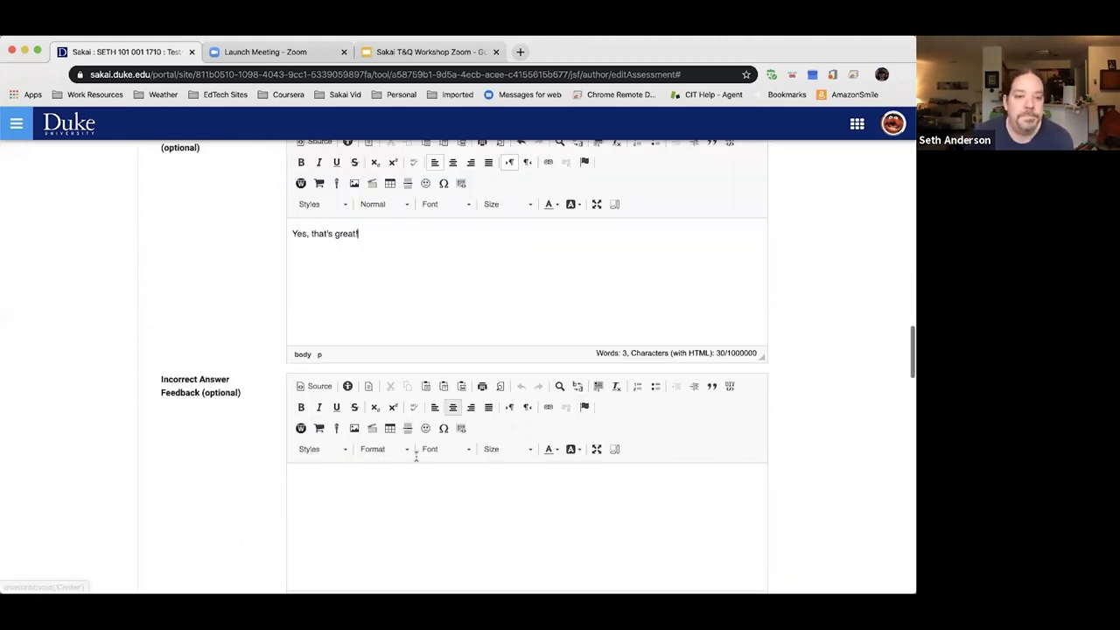
left_click(397, 477)
type("No,")
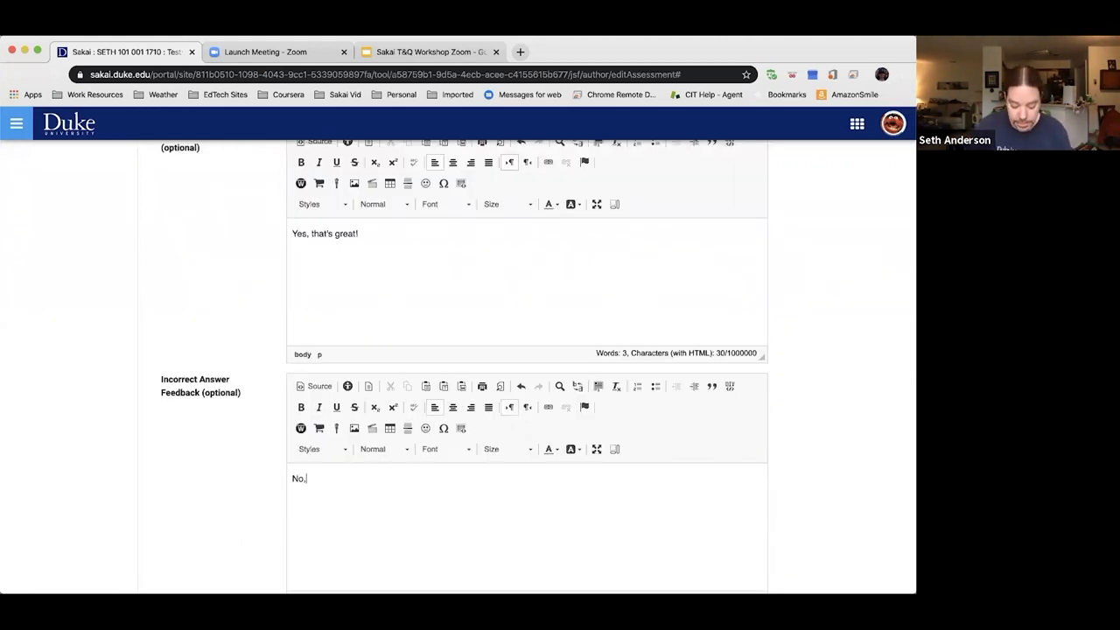
type(" sorry...the a")
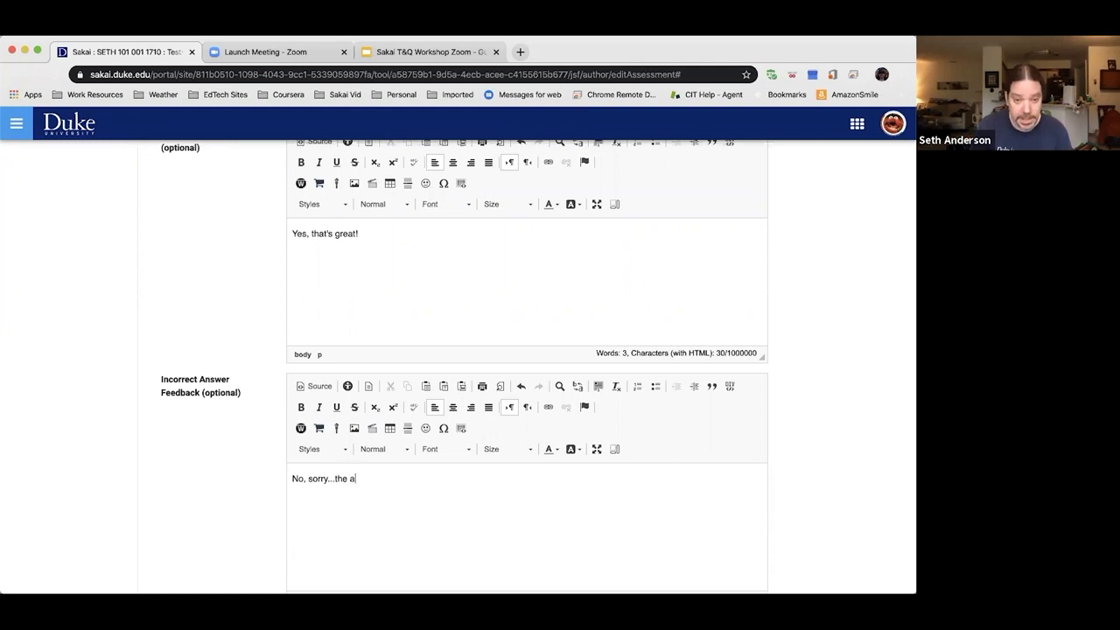
type("nswer was leaf.")
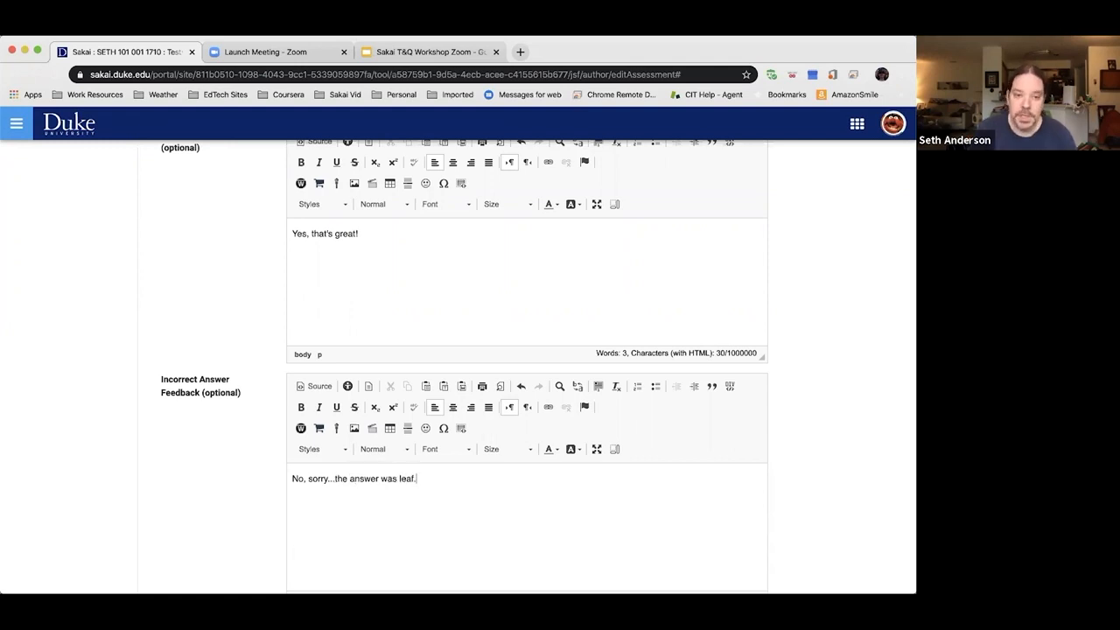
scroll(429, 453, "down", 2)
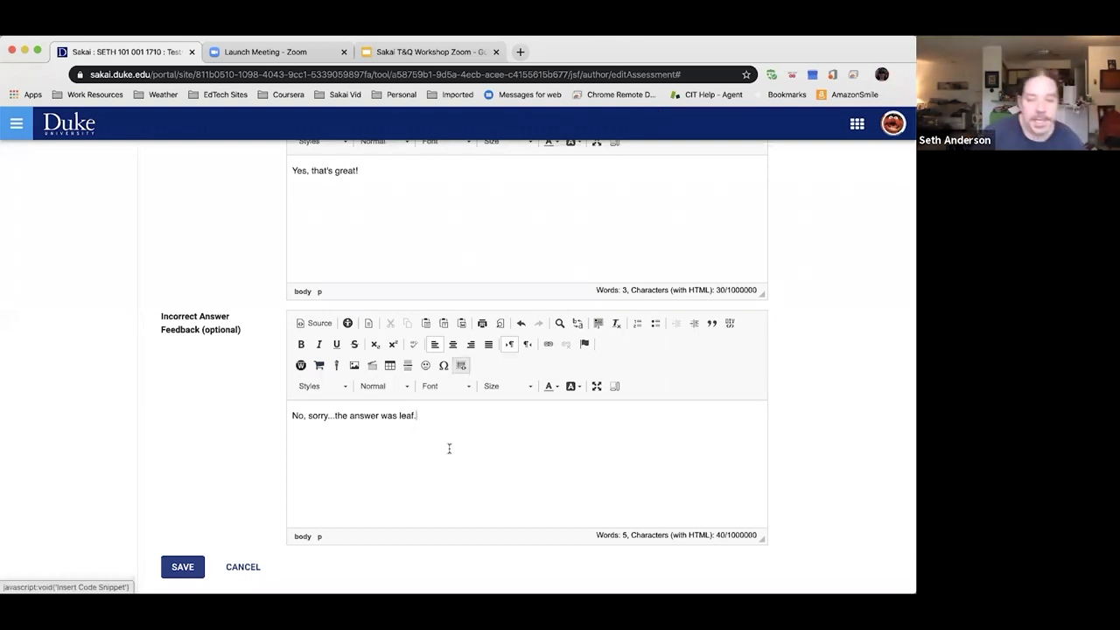
left_click(176, 569)
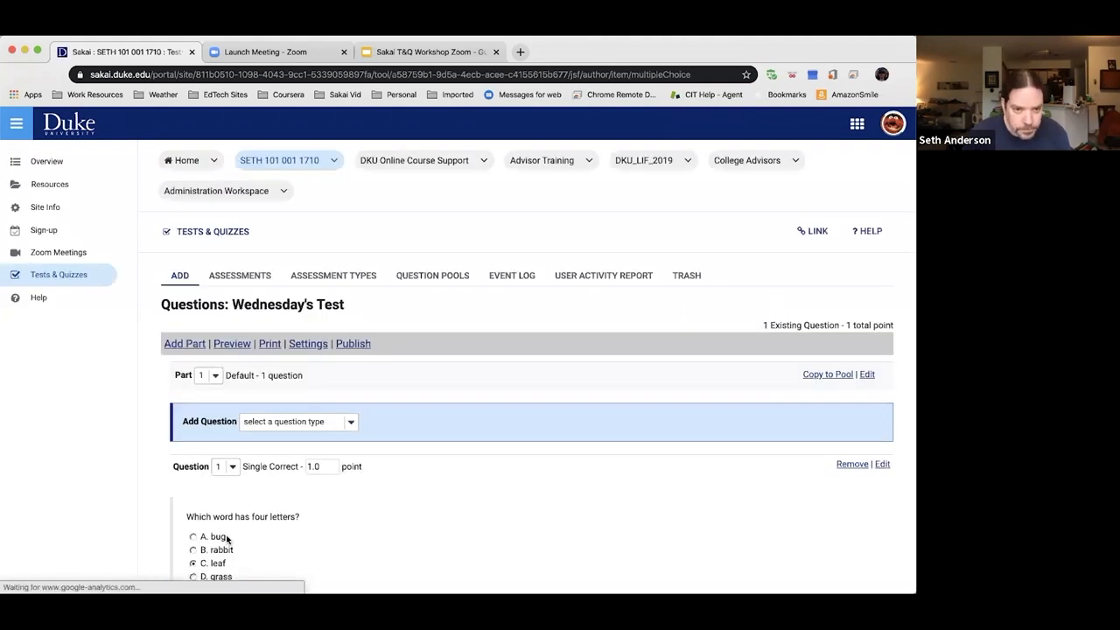
Review the saved multiple-choice question and add a Fill in the Blank question after it
scroll(346, 441, "down", 3)
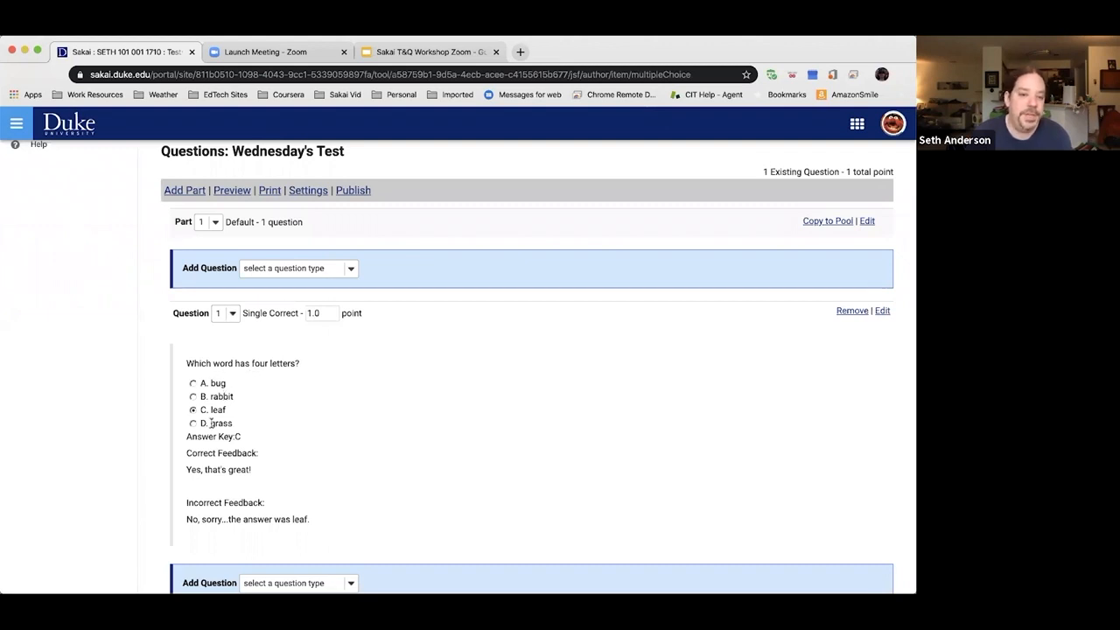
left_click_drag(233, 410, 195, 411)
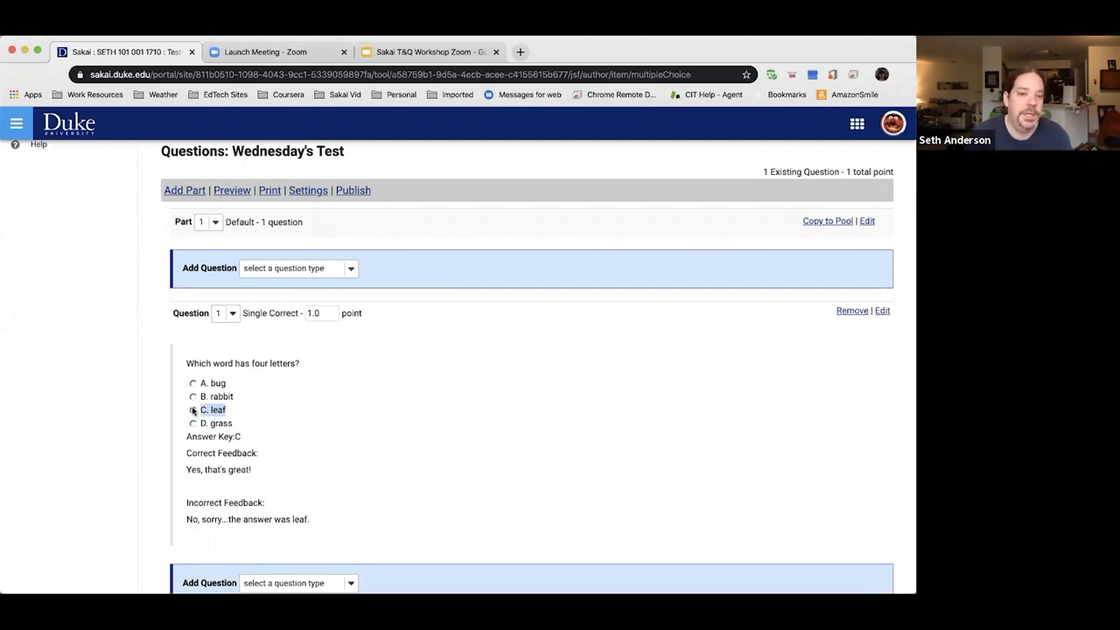
left_click(274, 415)
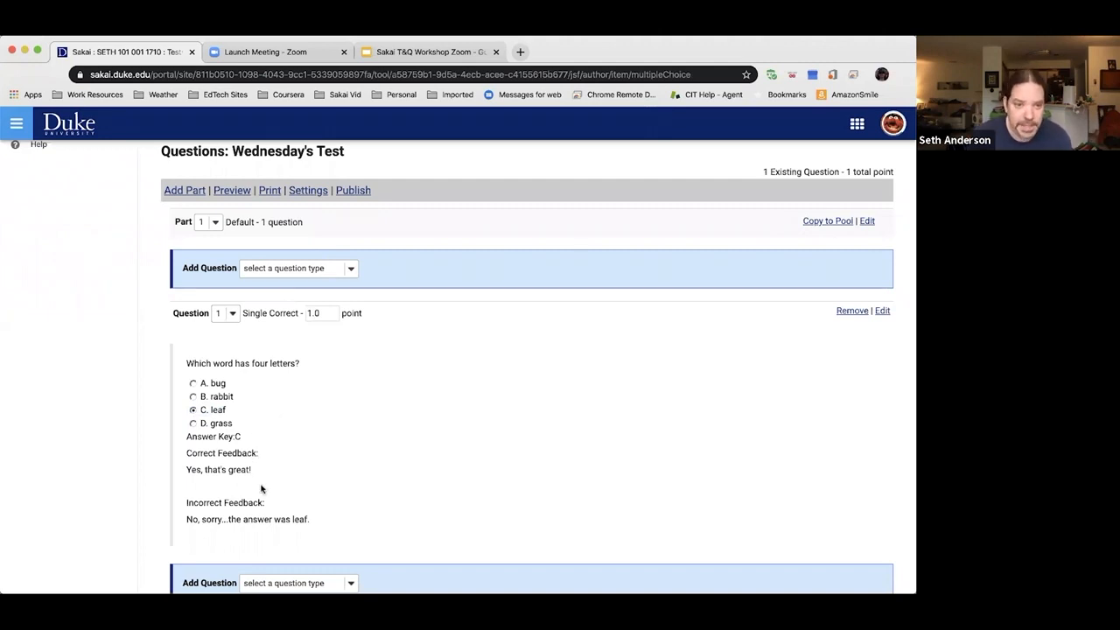
scroll(341, 456, "down", 2)
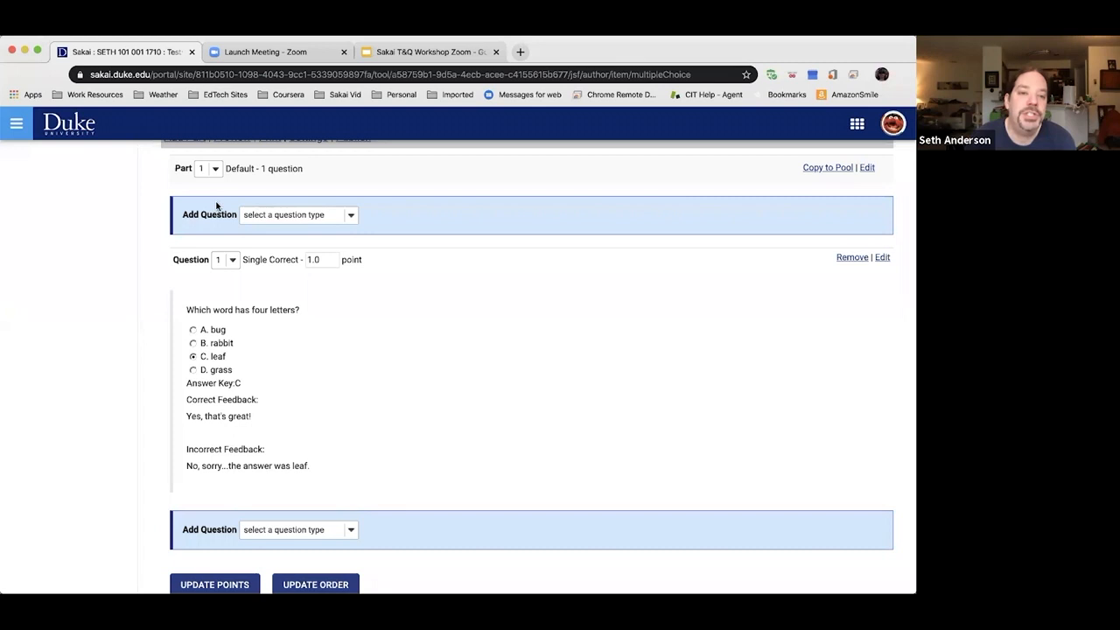
left_click(347, 532)
mouse_move(296, 582)
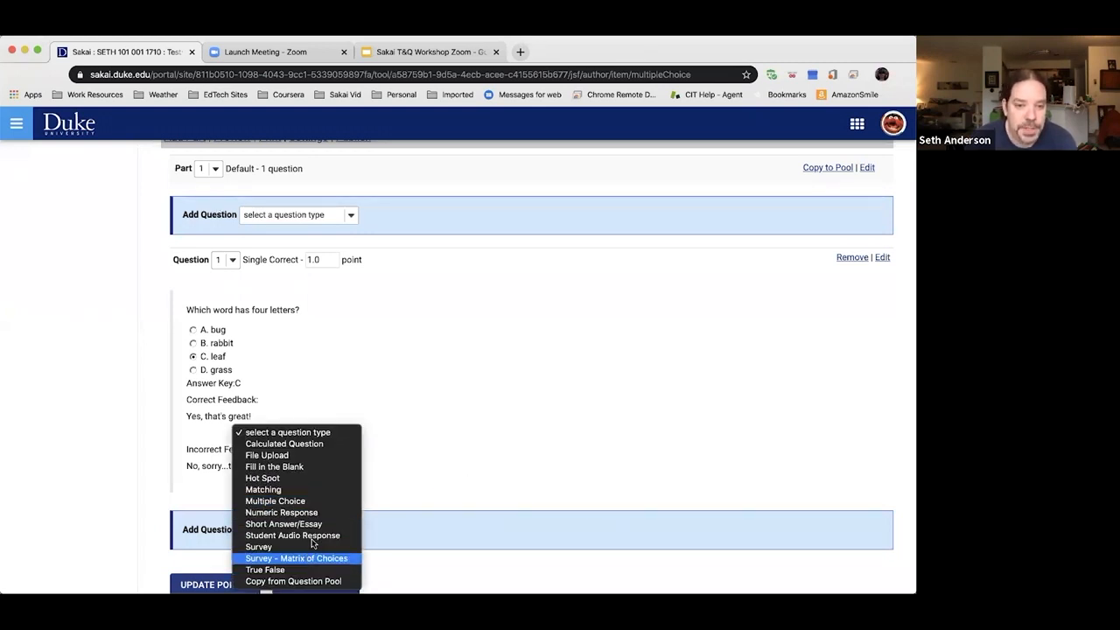
left_click(350, 467)
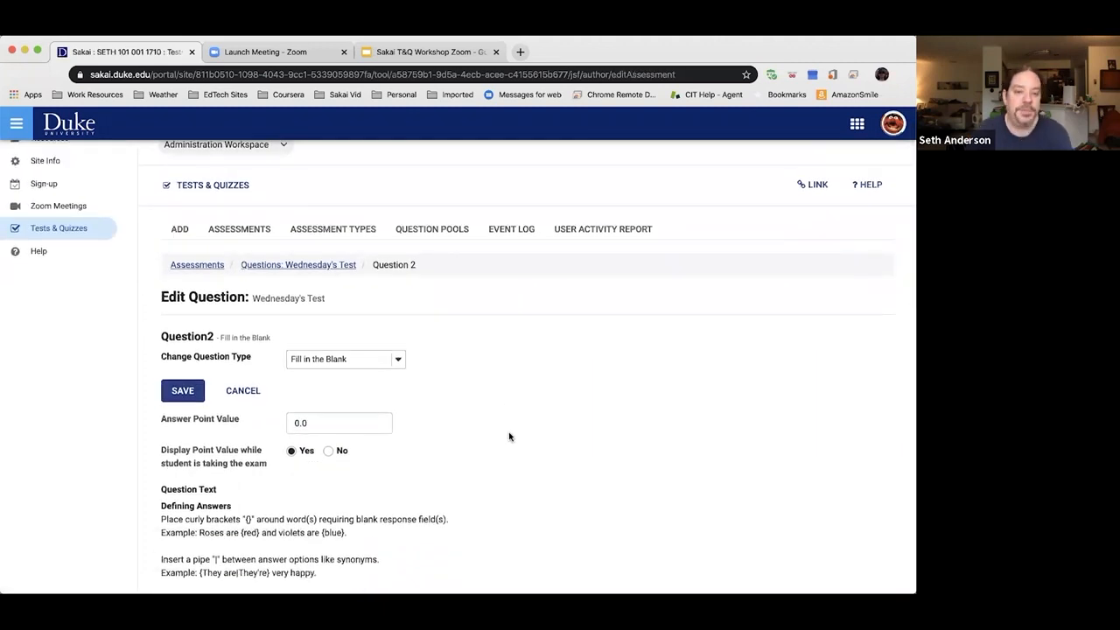
Set the fill-in-the-blank question's answer point value to 1
scroll(506, 435, "down", 1)
left_click(325, 353)
left_click_drag(325, 353, 257, 351)
type("1")
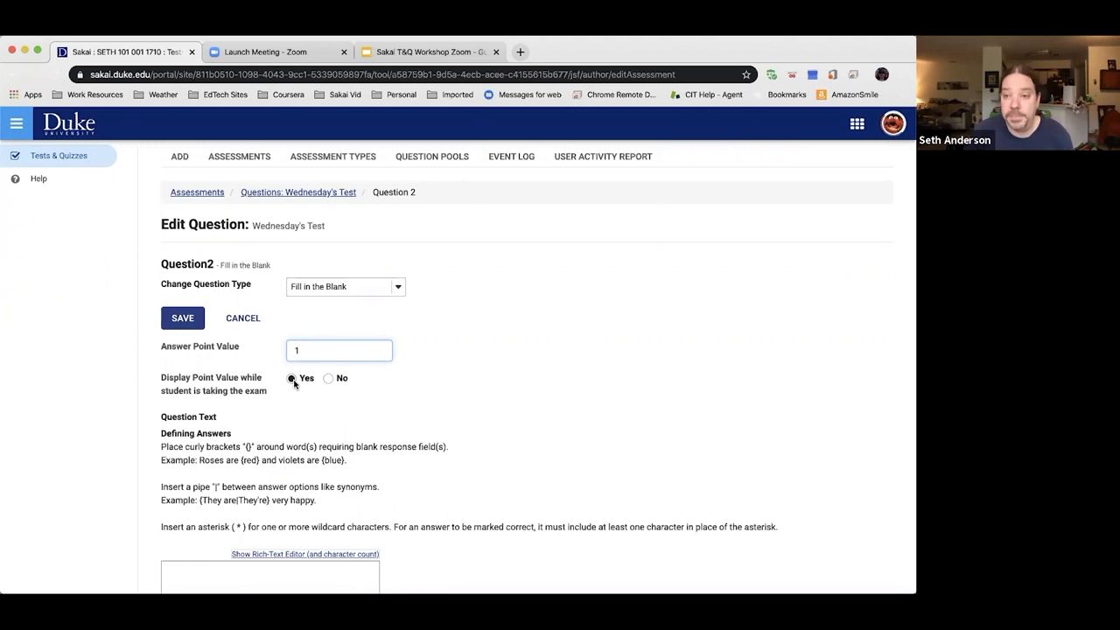
Enter "Someone left the {cake} out in the rain." as the fill-in-the-blank question's text
scroll(518, 399, "down", 2)
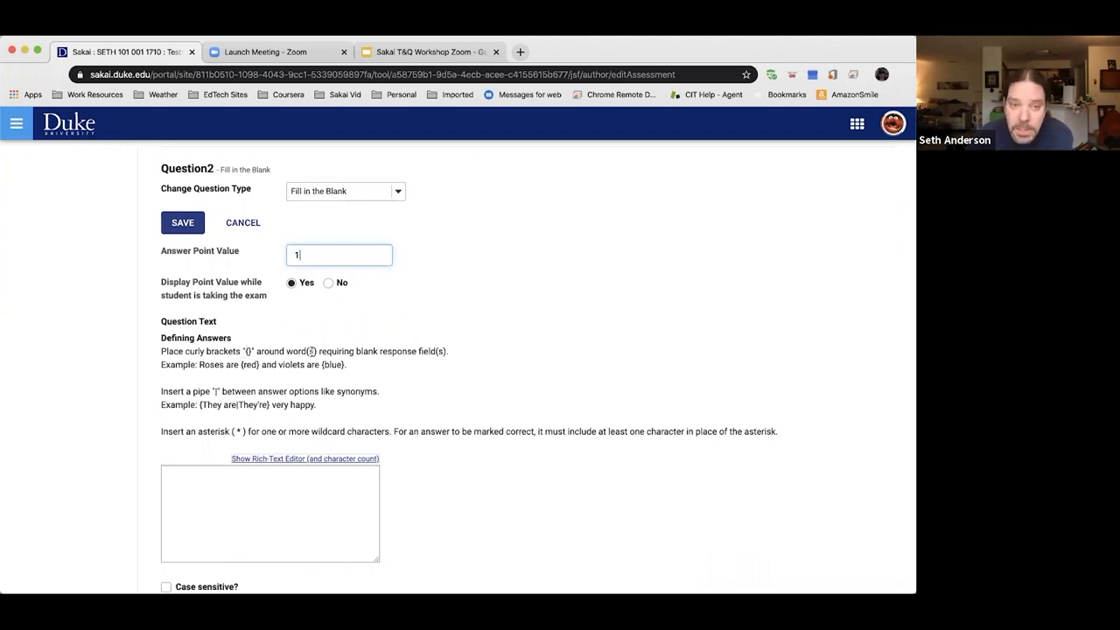
left_click(255, 470)
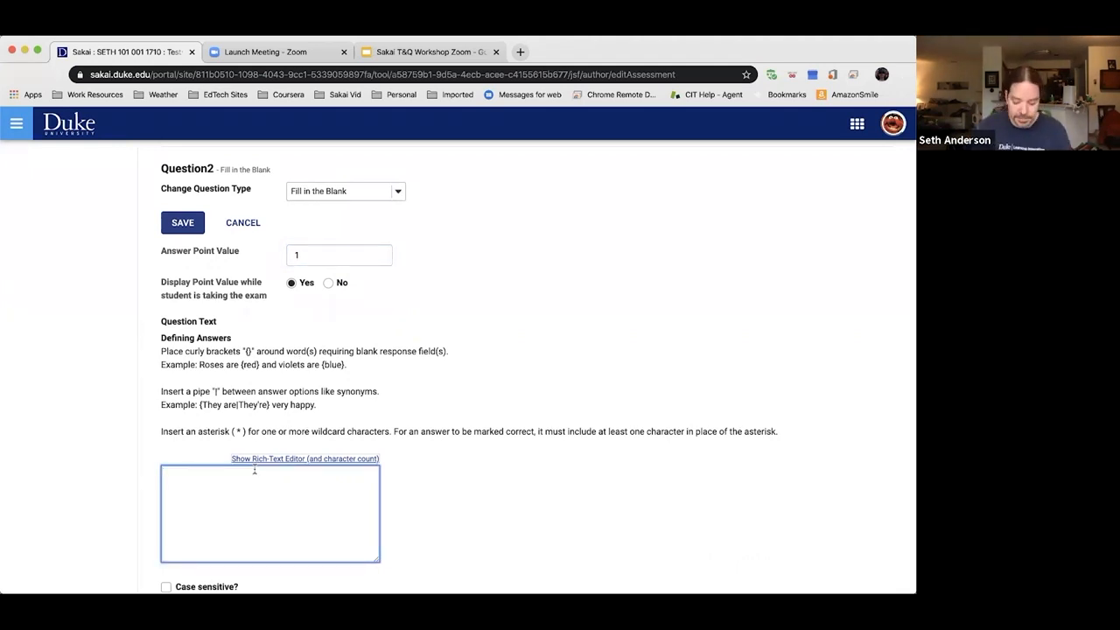
type("Someon")
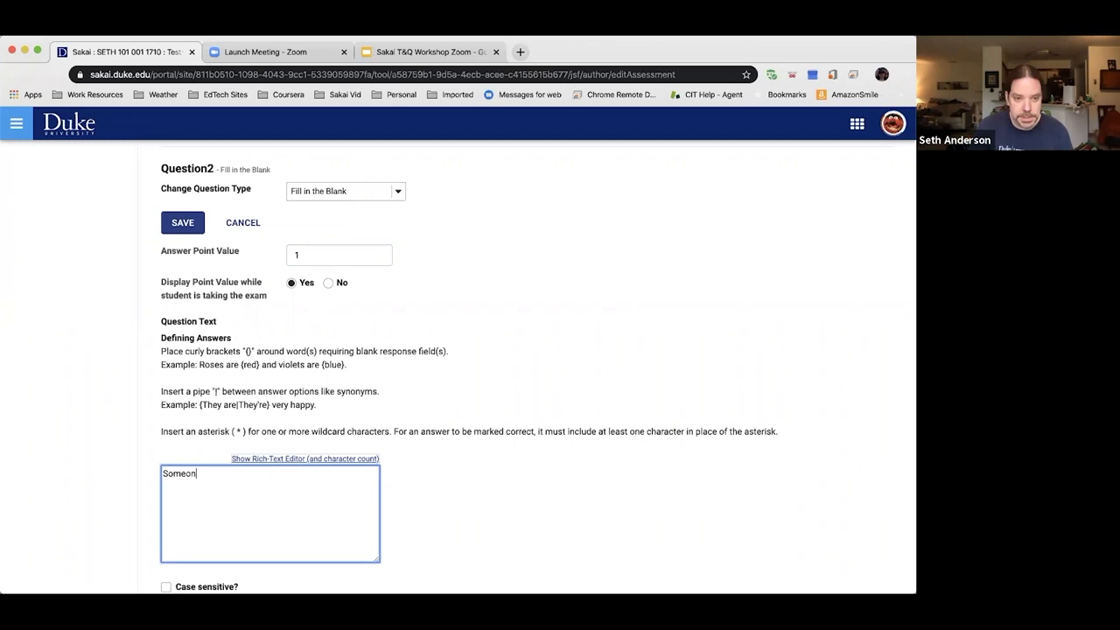
type("e left the")
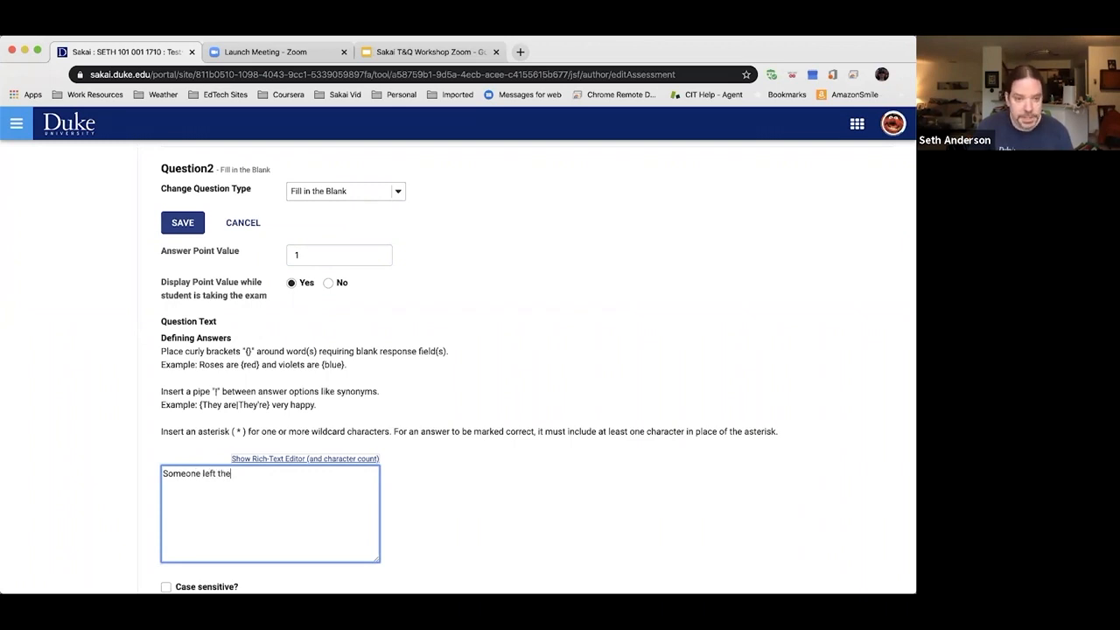
type(" {cake")
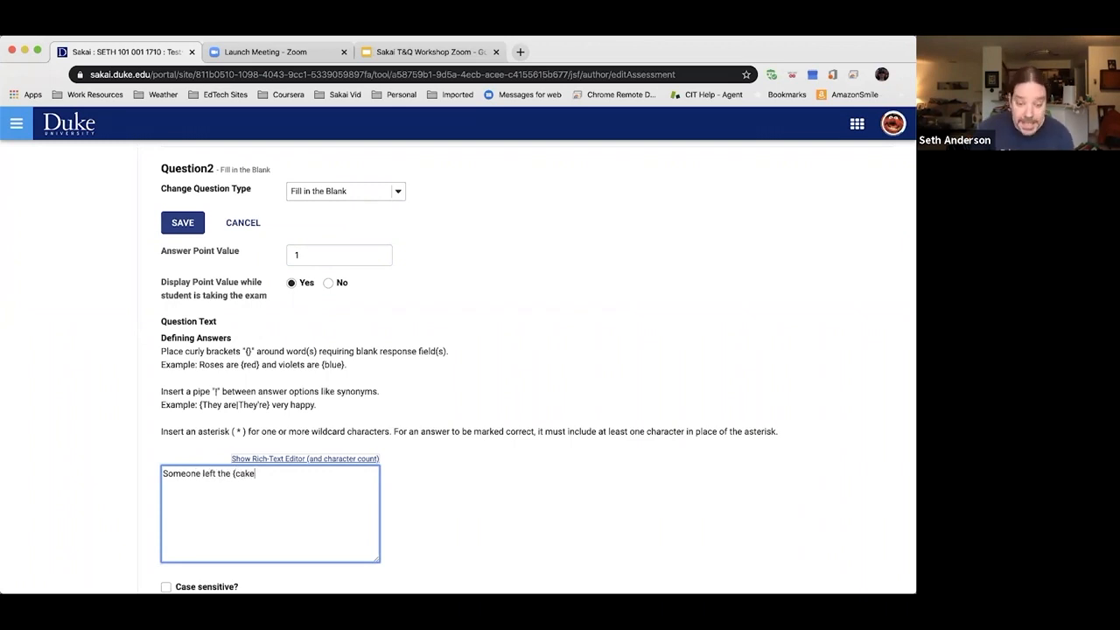
type("} out in the")
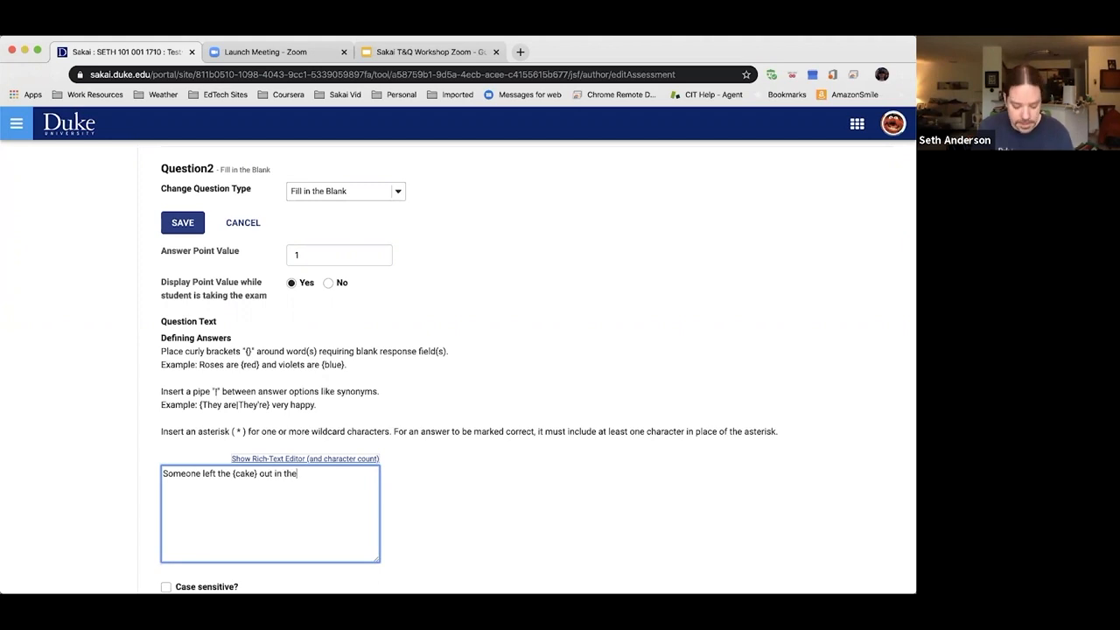
type(" rain.")
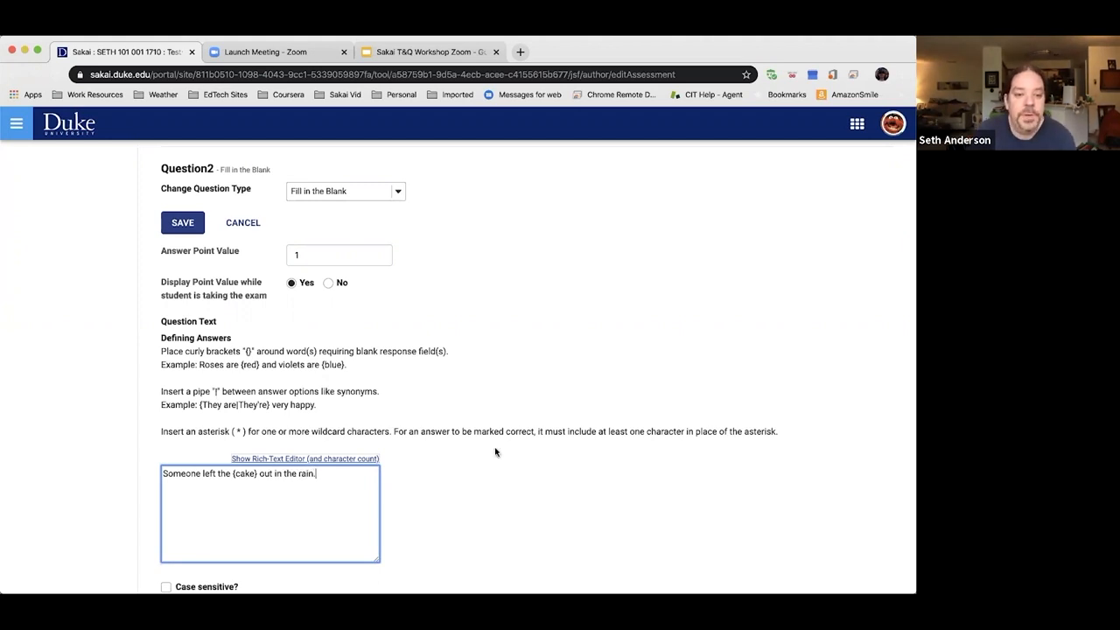
Review the answer-matching, part assignment and feedback options of the fill-in-the-blank question, and save it
scroll(495, 451, "down", 1)
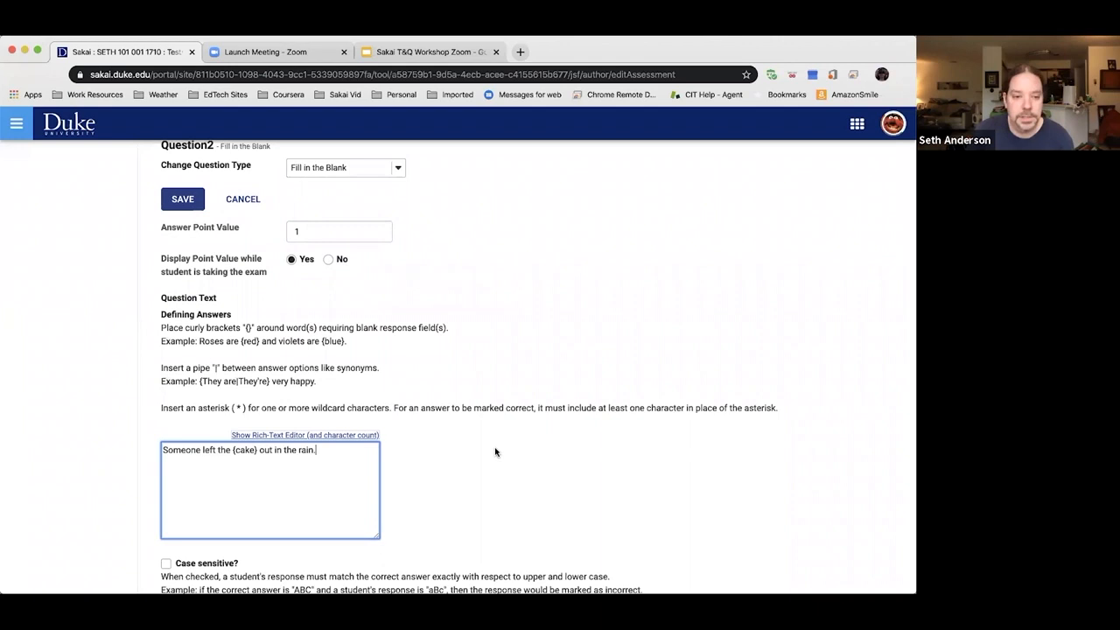
scroll(495, 452, "down", 5)
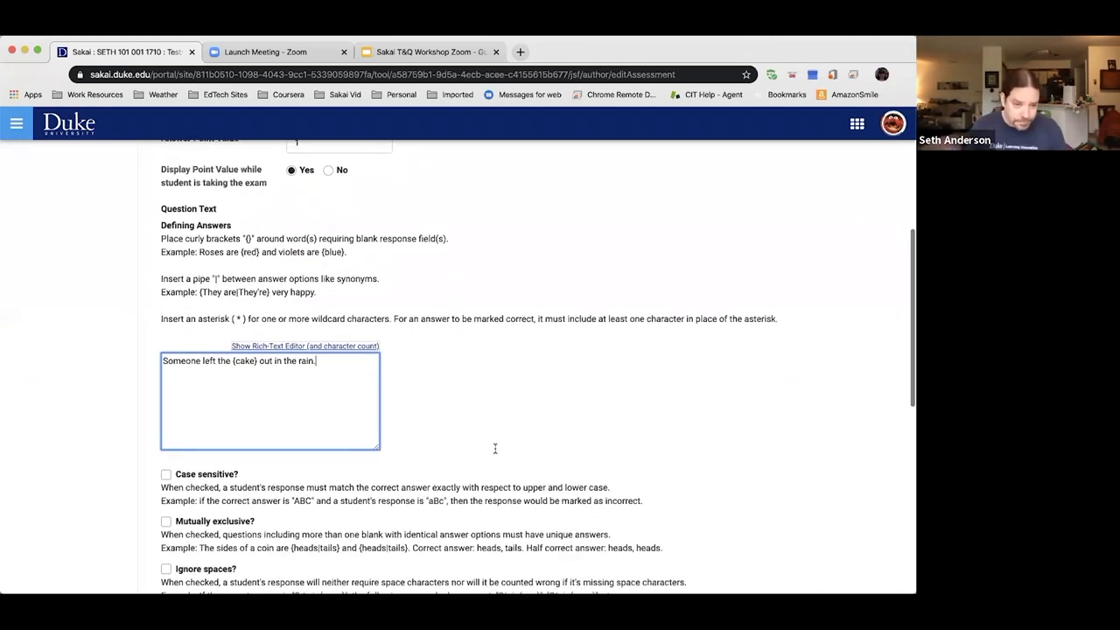
scroll(496, 448, "down", 1)
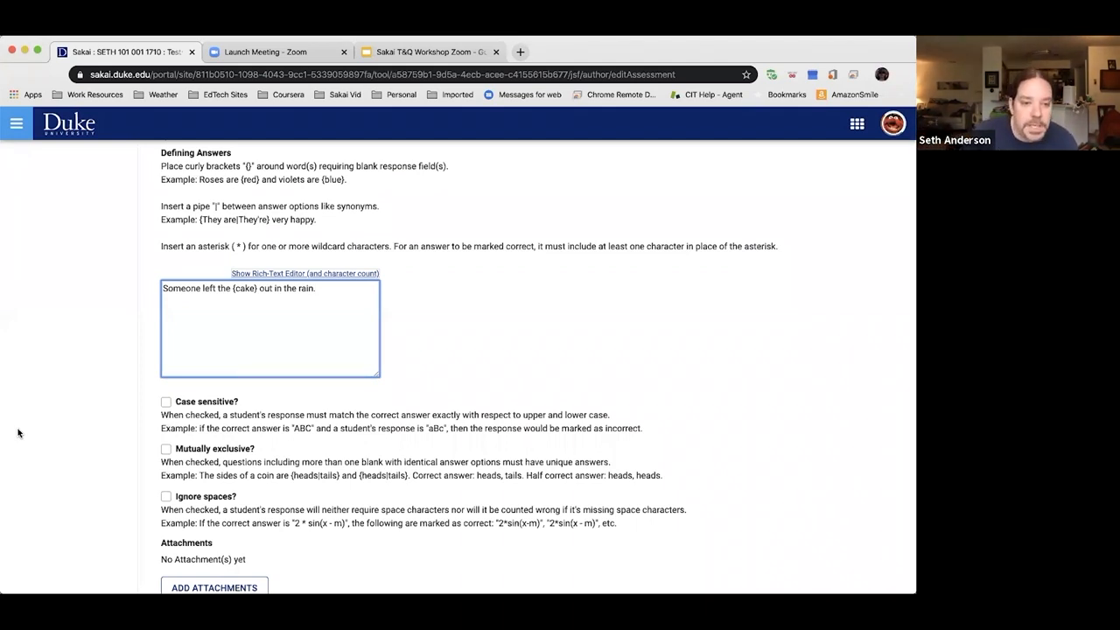
scroll(70, 420, "down", 1)
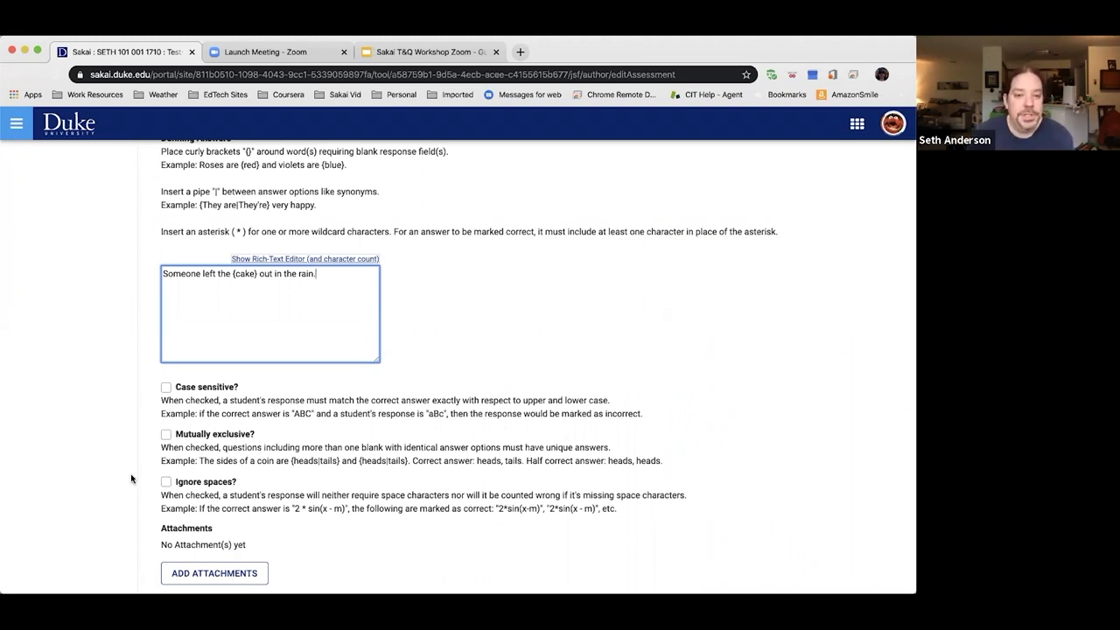
scroll(276, 489, "down", 1)
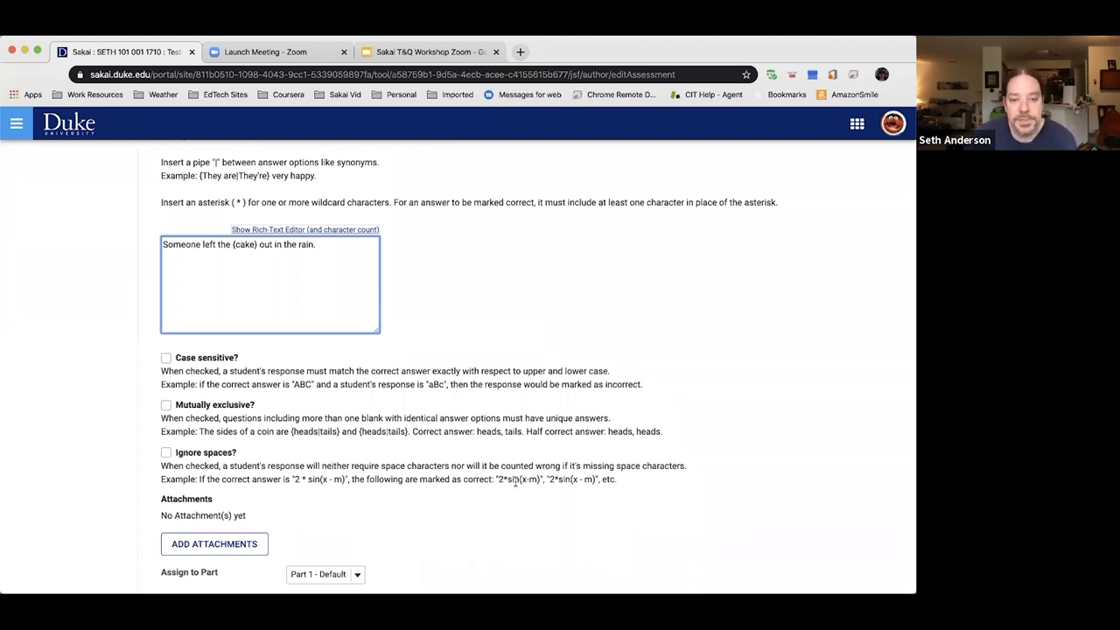
scroll(513, 483, "down", 2)
scroll(516, 487, "down", 4)
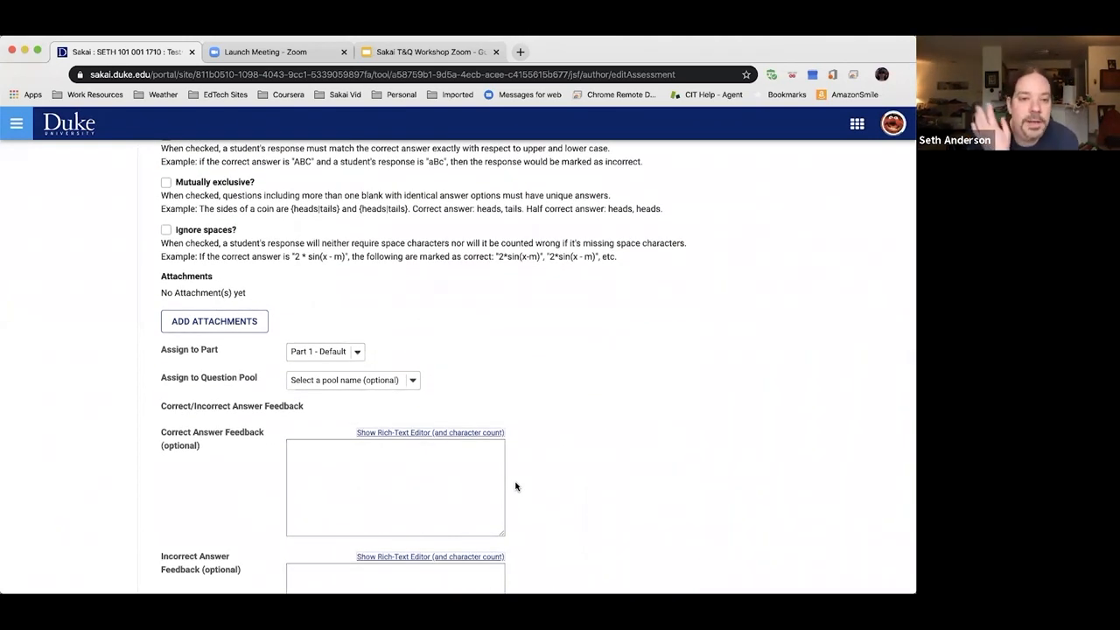
scroll(515, 486, "down", 1)
scroll(515, 486, "down", 1)
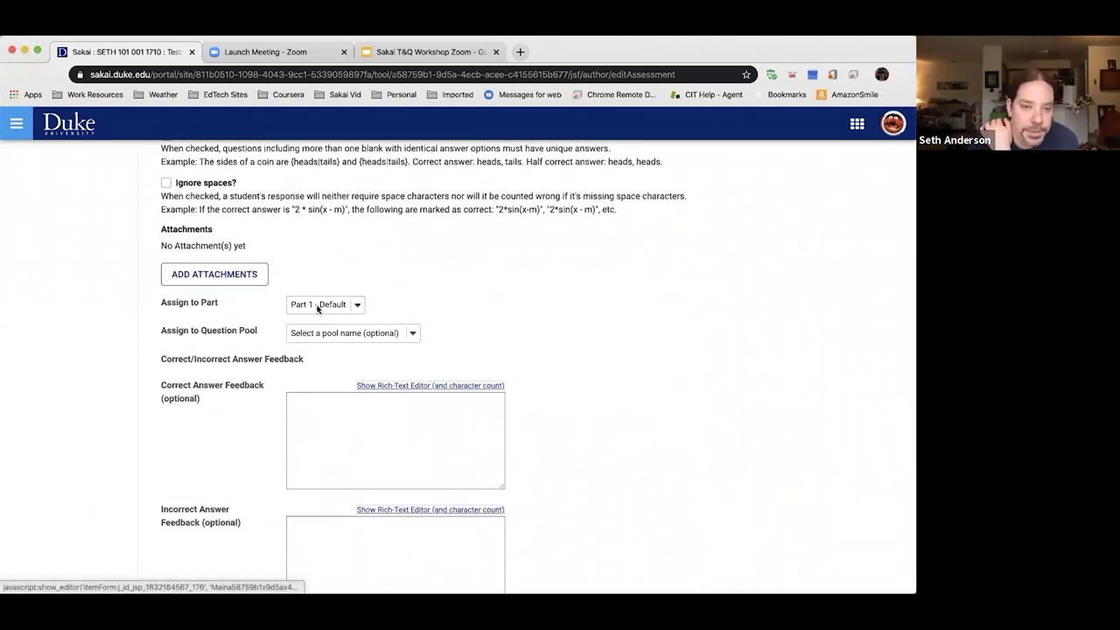
scroll(636, 406, "down", 3)
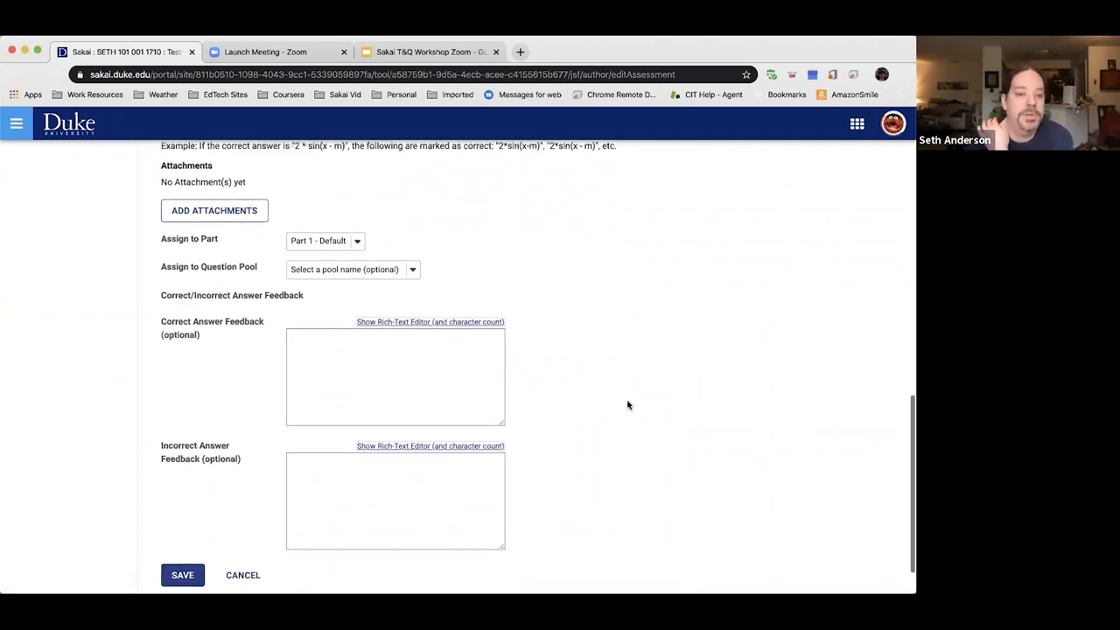
left_click(179, 531)
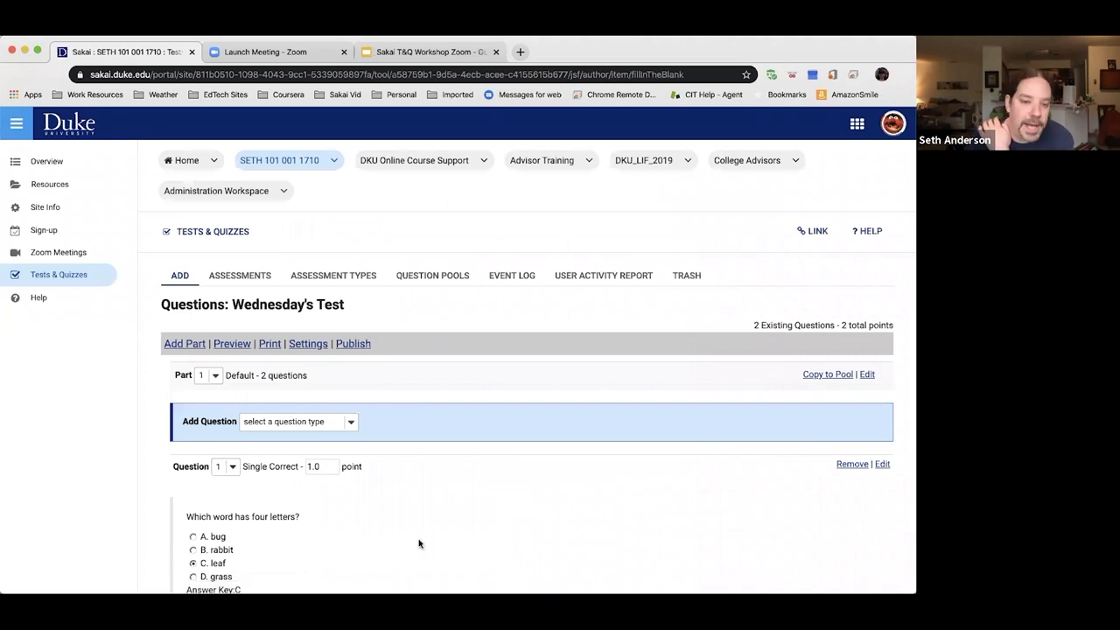
Add a Short Answer/Essay question after the fill-in-the-blank question and set its answer point value to 5
scroll(549, 468, "down", 10)
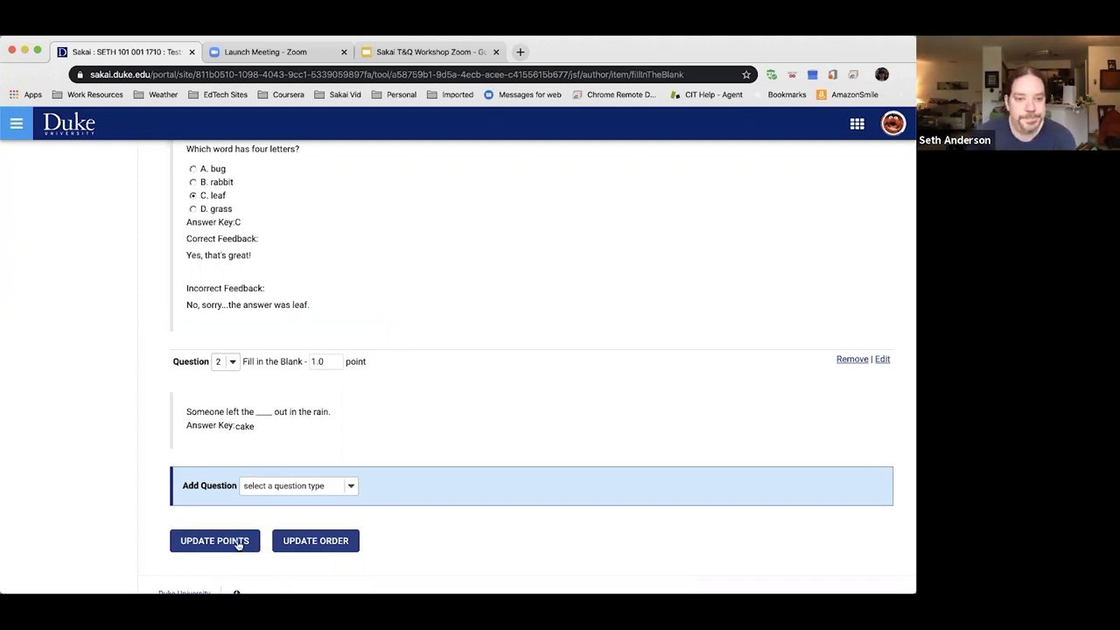
left_click(313, 488)
scroll(328, 525, "down", 2)
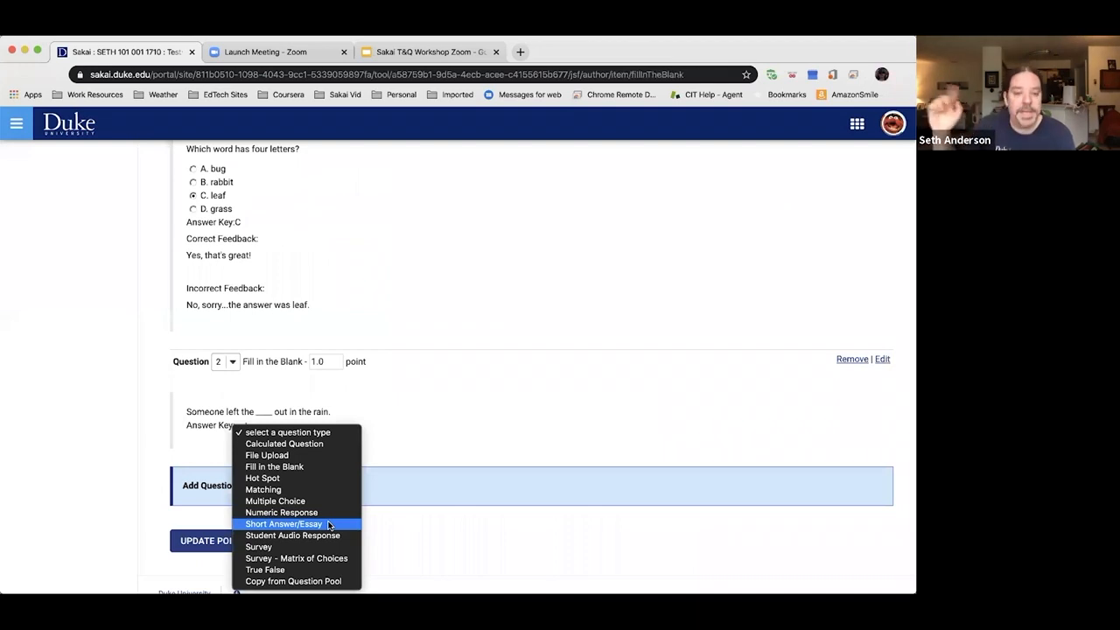
left_click(326, 524)
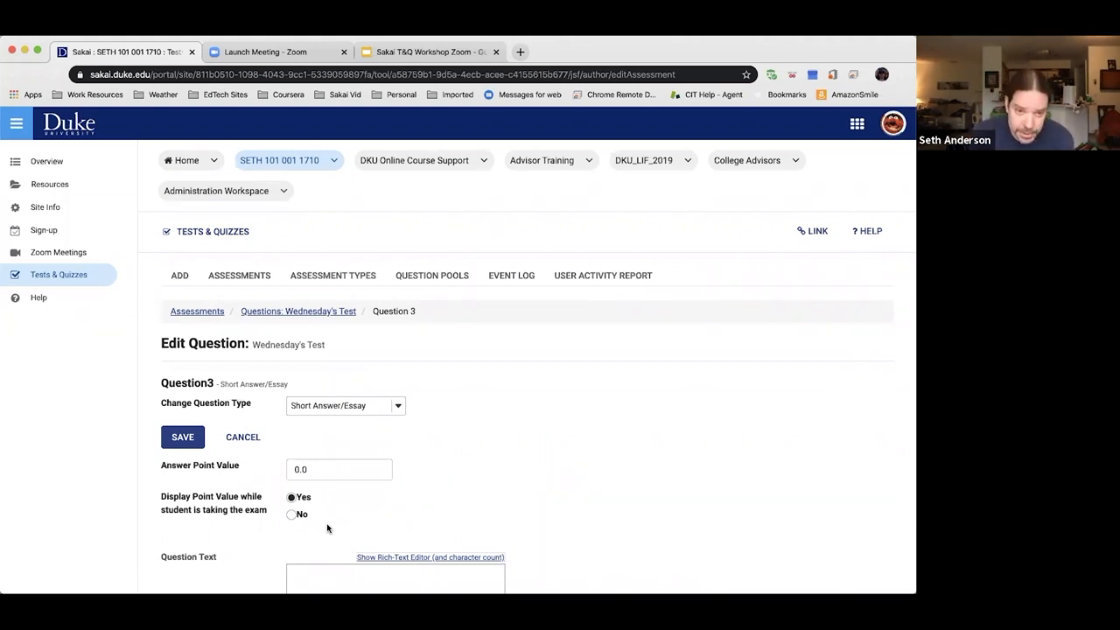
left_click_drag(338, 473, 254, 469)
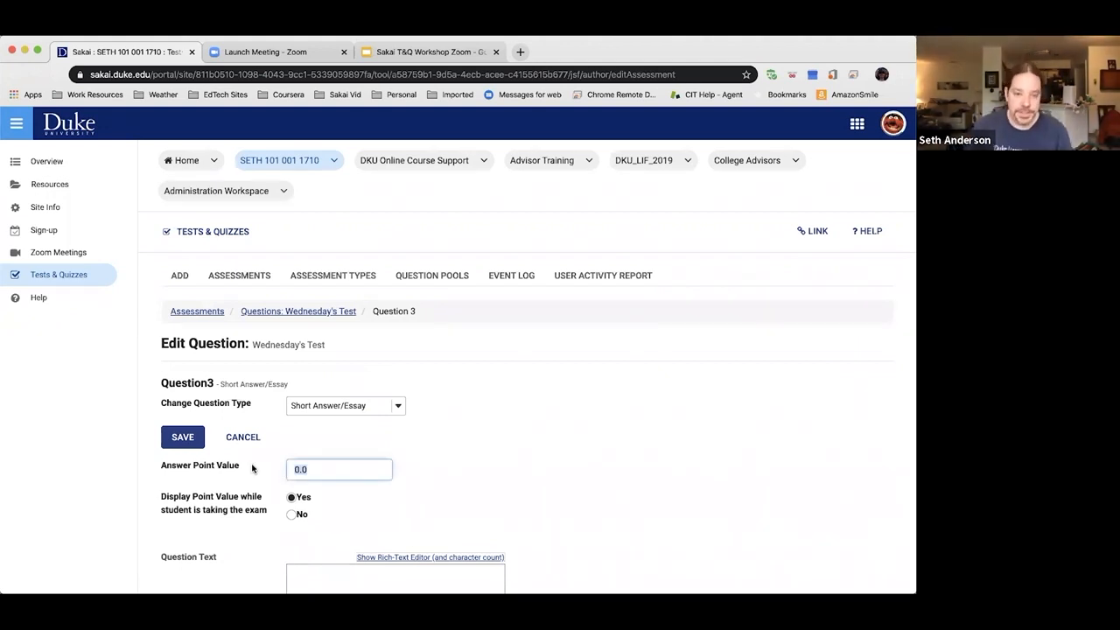
type("5")
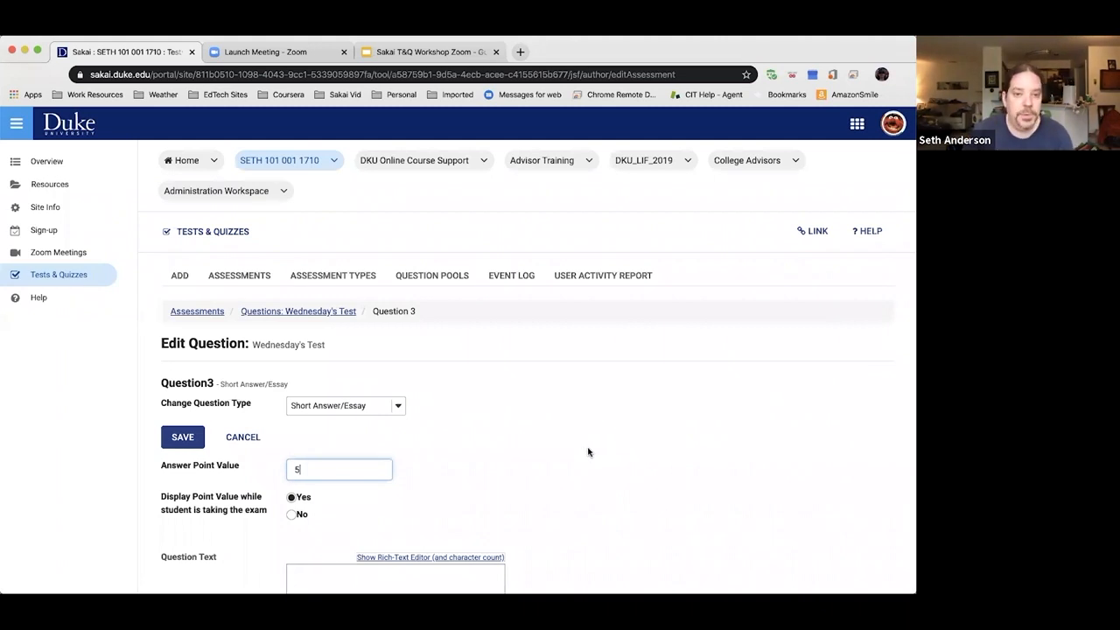
Enter "Describe the process of sublimation." as the short answer question's text
scroll(588, 452, "down", 1)
scroll(588, 452, "down", 2)
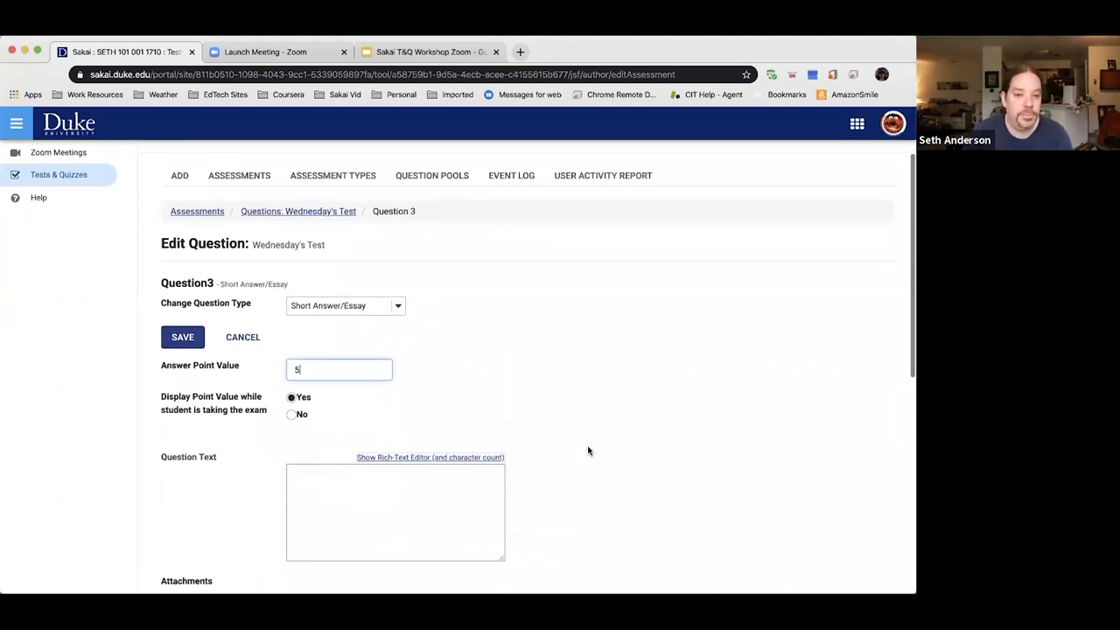
scroll(588, 450, "down", 1)
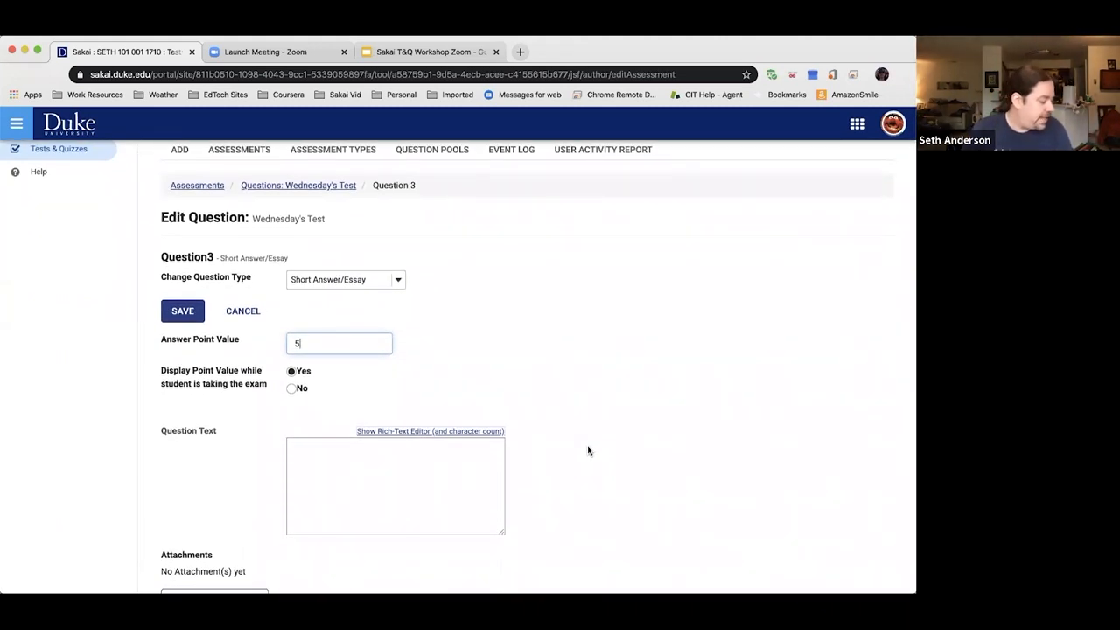
left_click(390, 453)
type("Describe the pr")
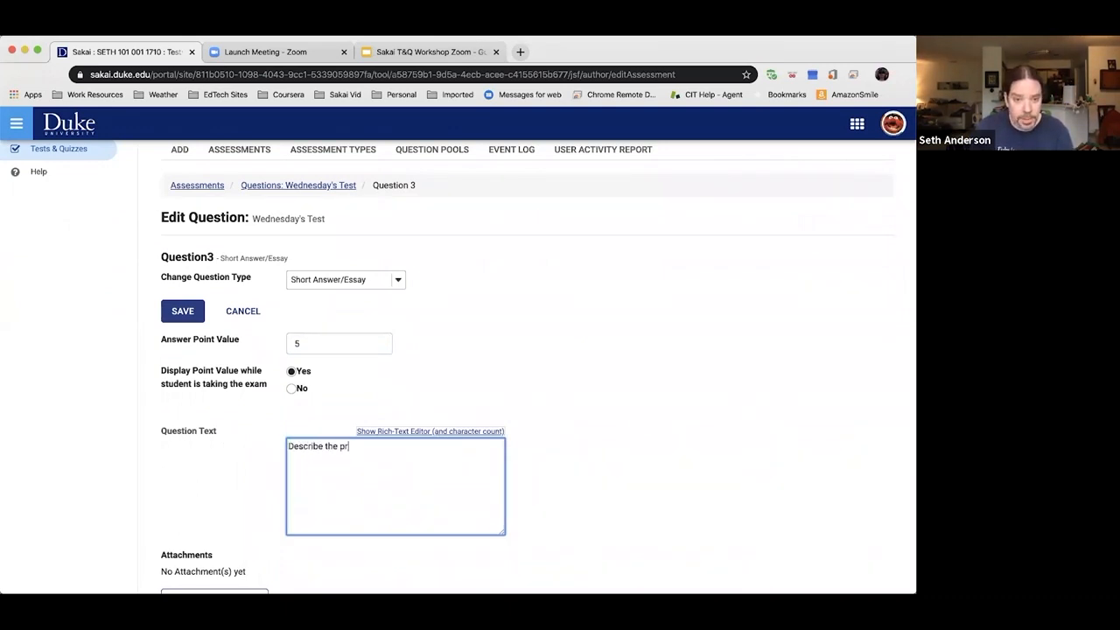
type("ocess of sub")
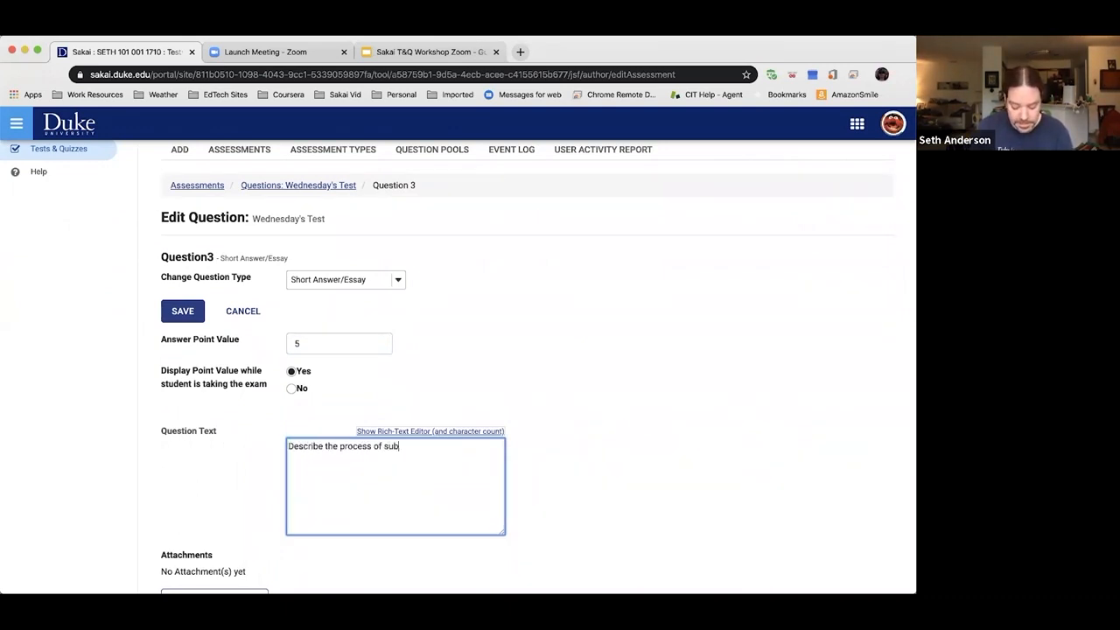
type("limation.")
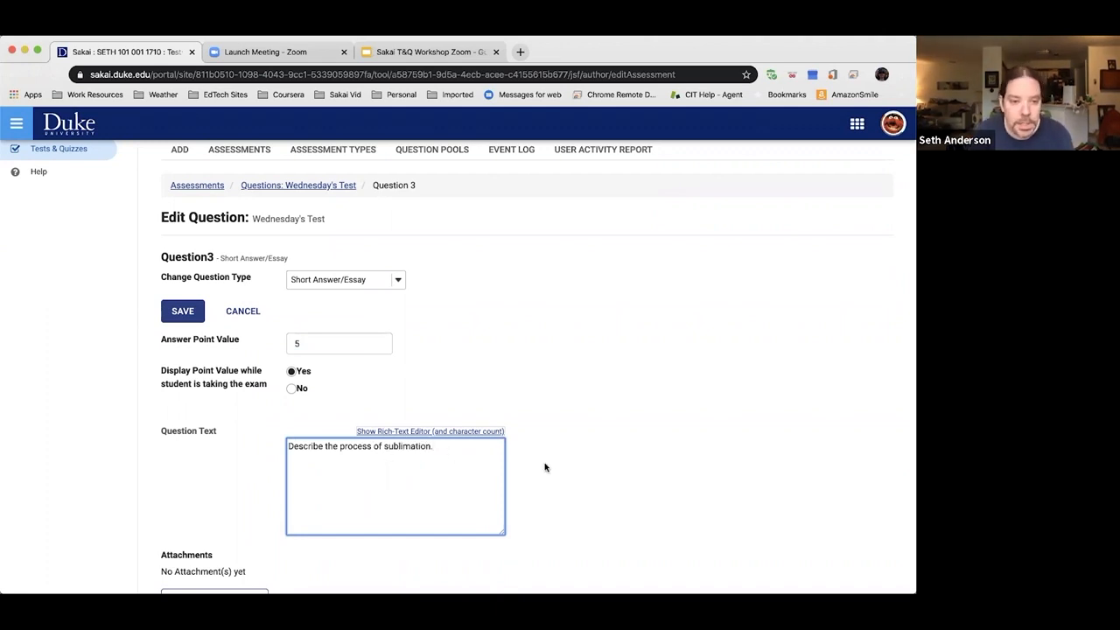
Save the short answer question with the optional model answer and feedback left blank, and review the test's question list
scroll(542, 467, "down", 1)
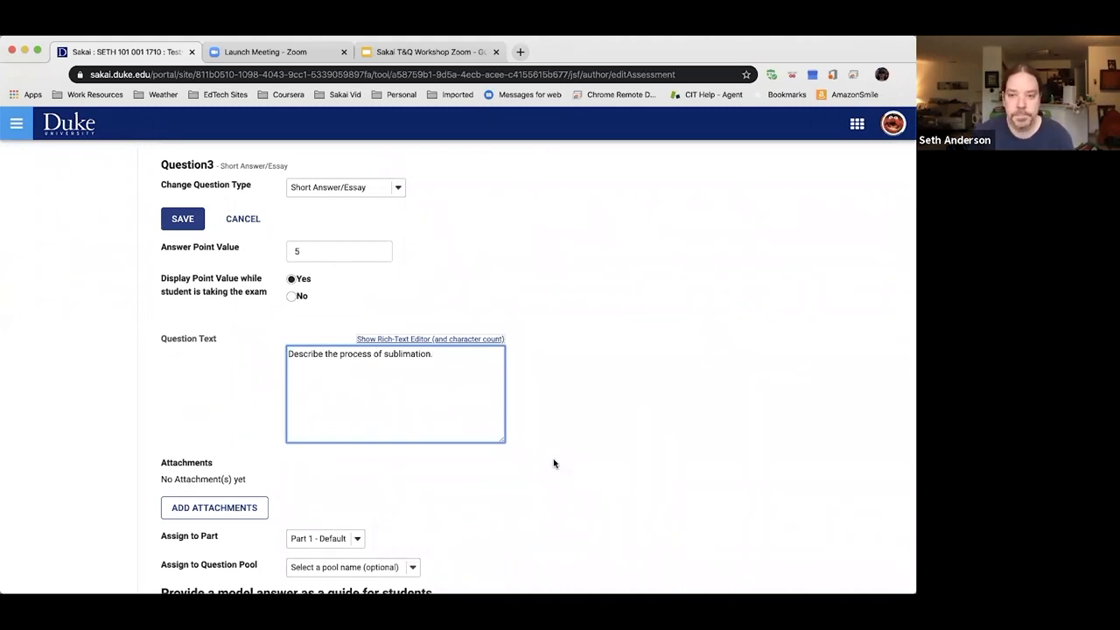
scroll(553, 464, "down", 5)
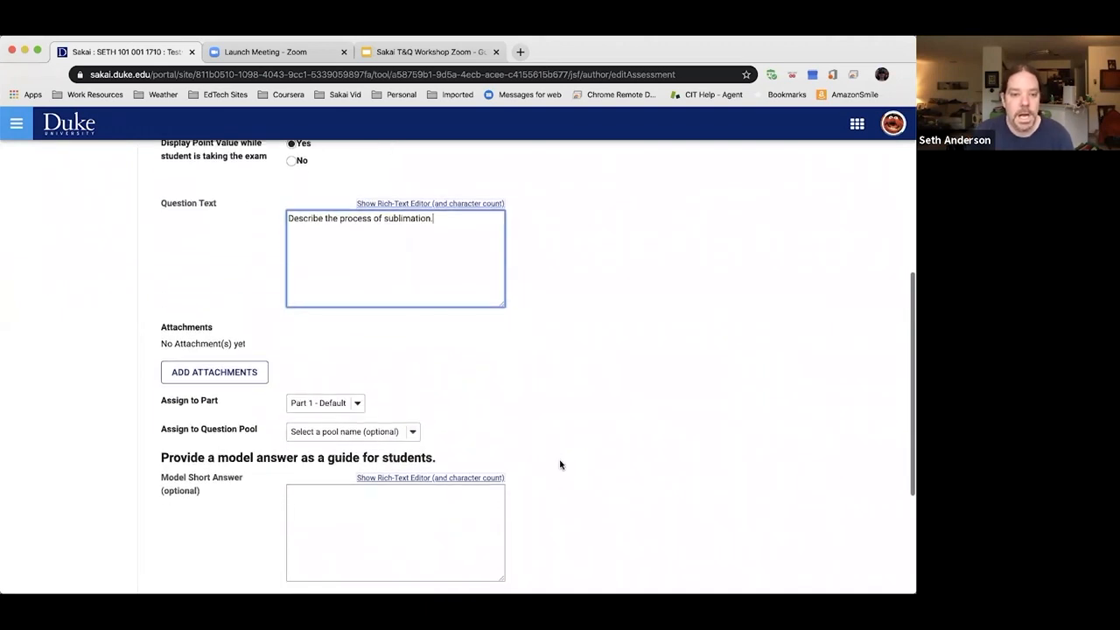
scroll(560, 464, "down", 2)
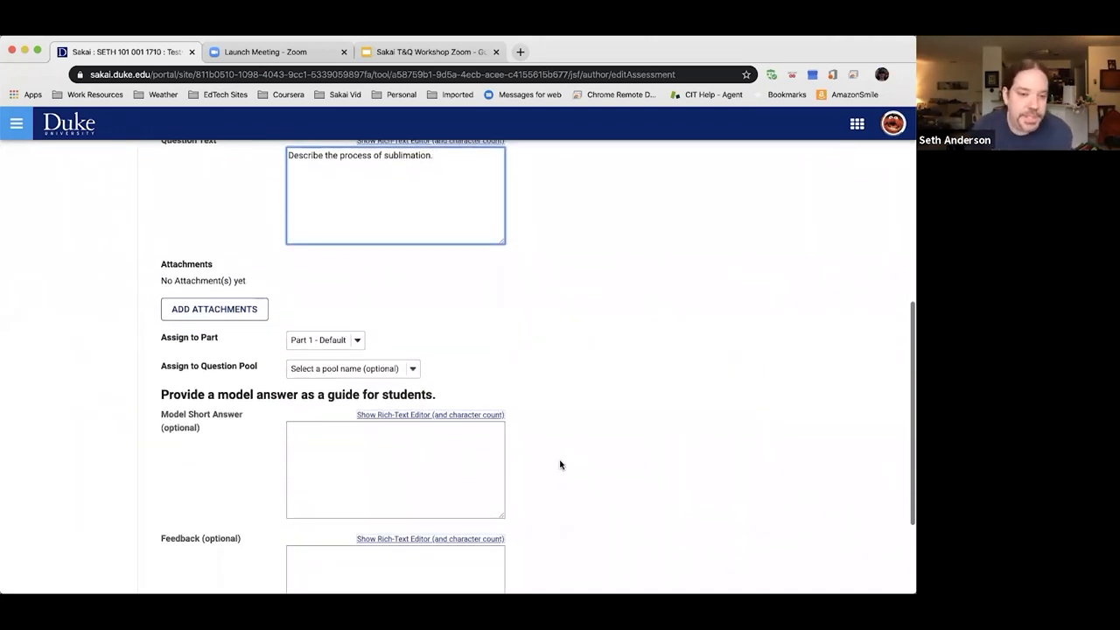
scroll(561, 465, "down", 3)
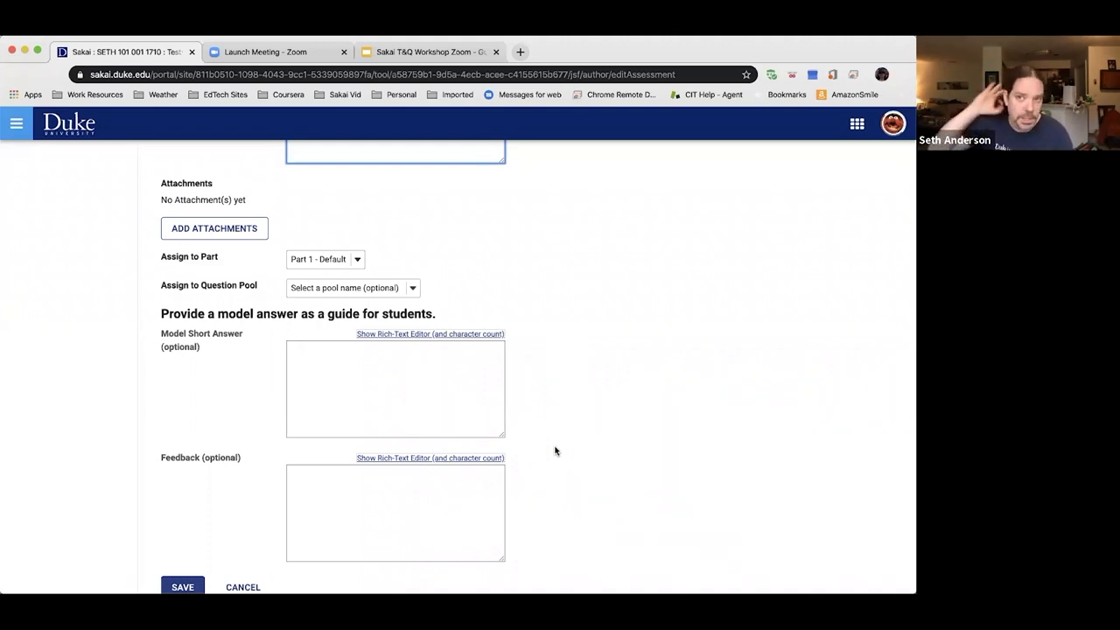
scroll(622, 473, "down", 2)
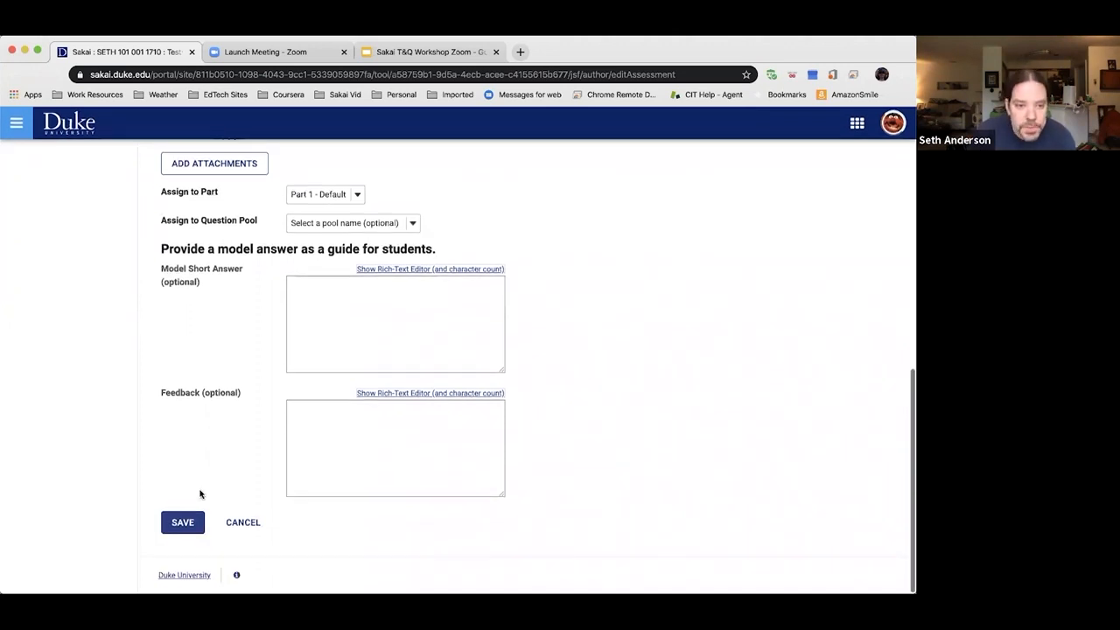
left_click(187, 524)
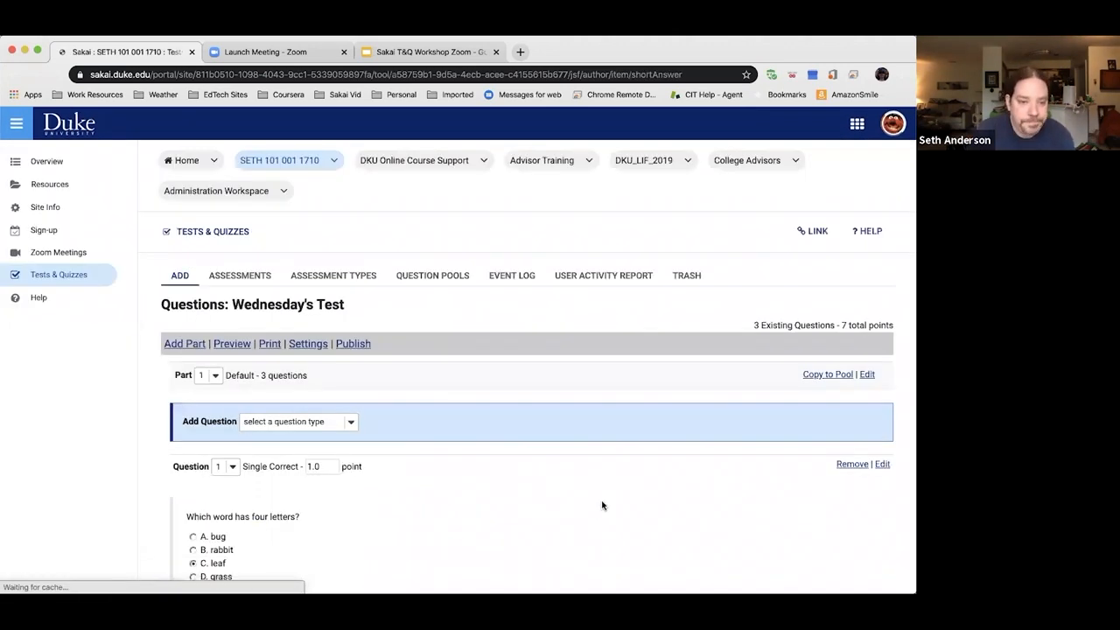
scroll(602, 505, "down", 5)
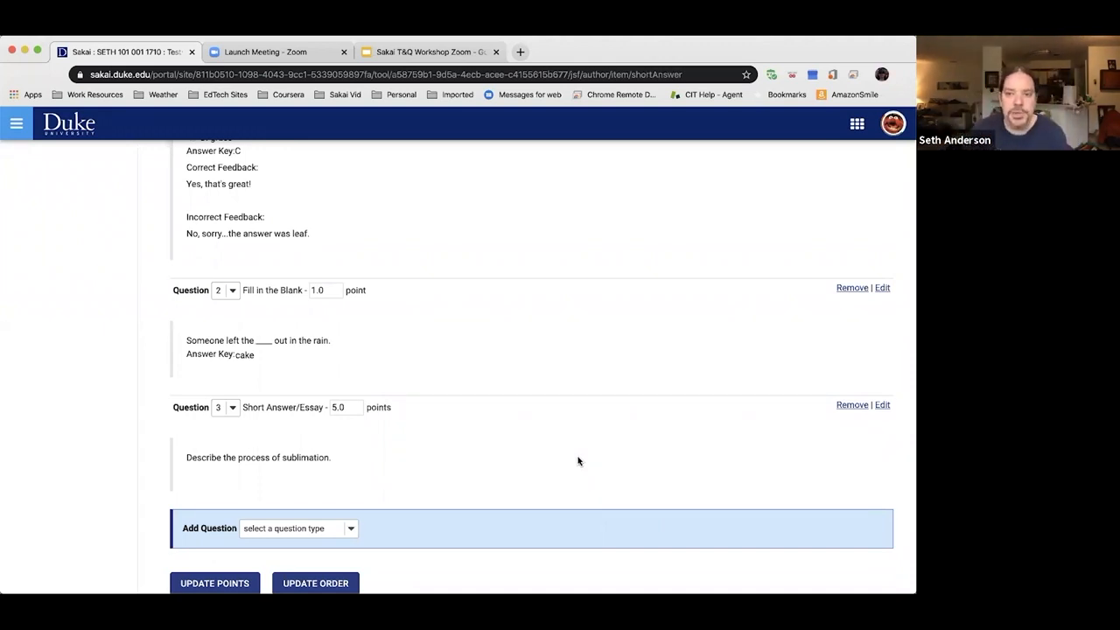
scroll(574, 390, "up", 5)
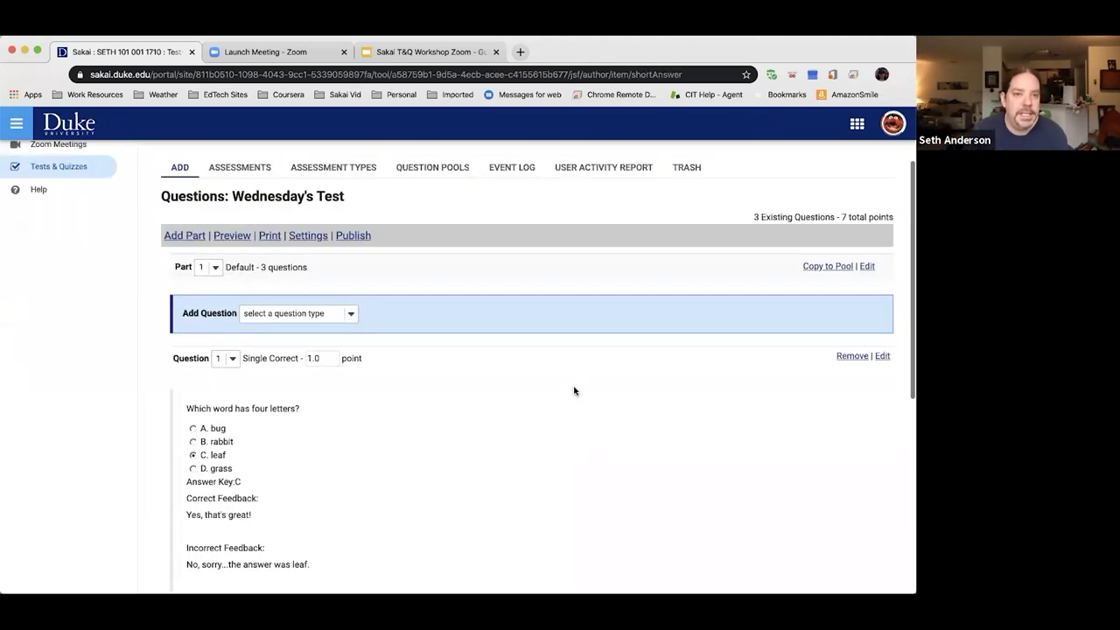